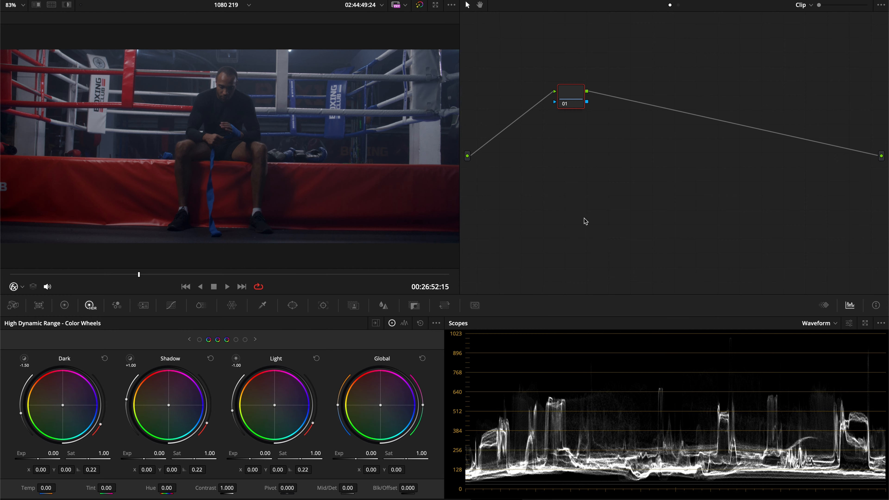
Step: In the 1080 219 timeline's color settings, set the color processing mode to HDR DaVinci Wide Gamut Intermediate with automatic color management off
{"action": "key", "text": "super+1"}
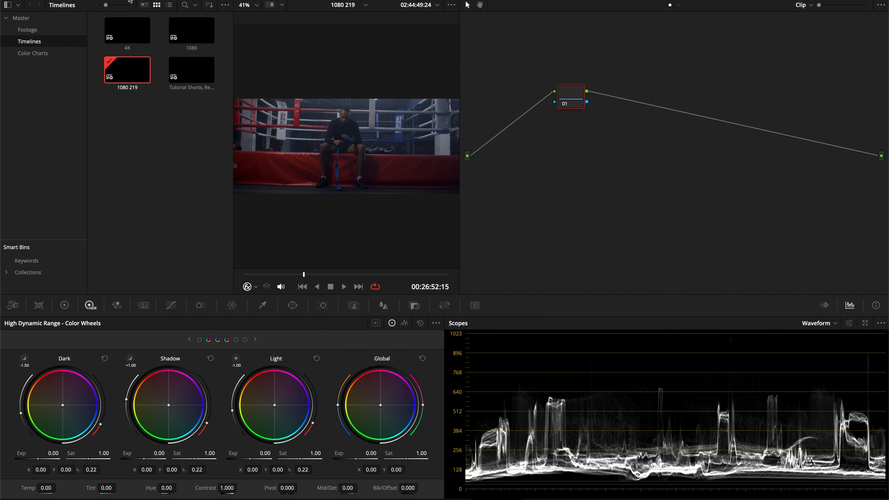
{"action": "right_click", "coordinate": [140, 73]}
{"action": "mouse_move", "coordinate": [250, 80]}
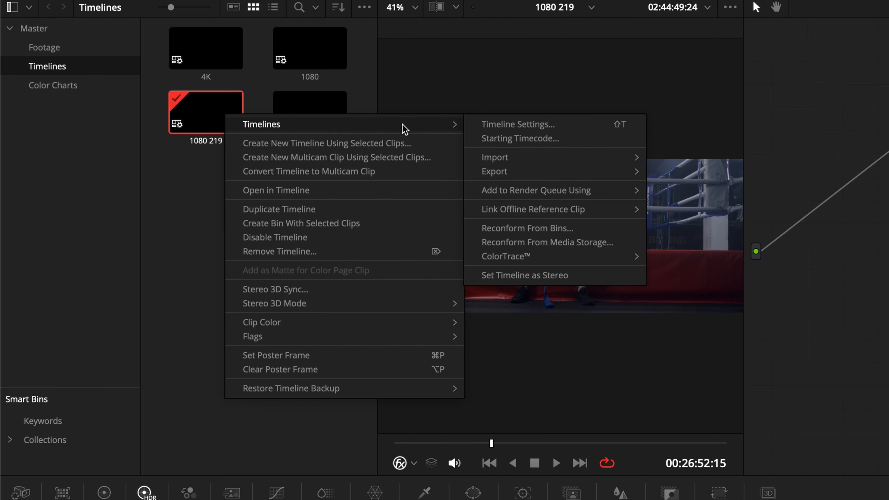
{"action": "left_click", "coordinate": [316, 79]}
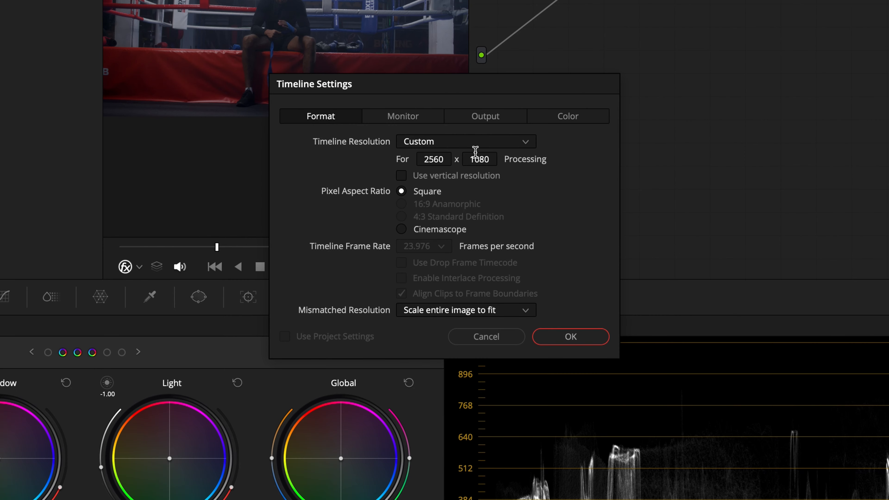
{"action": "left_click", "coordinate": [562, 118]}
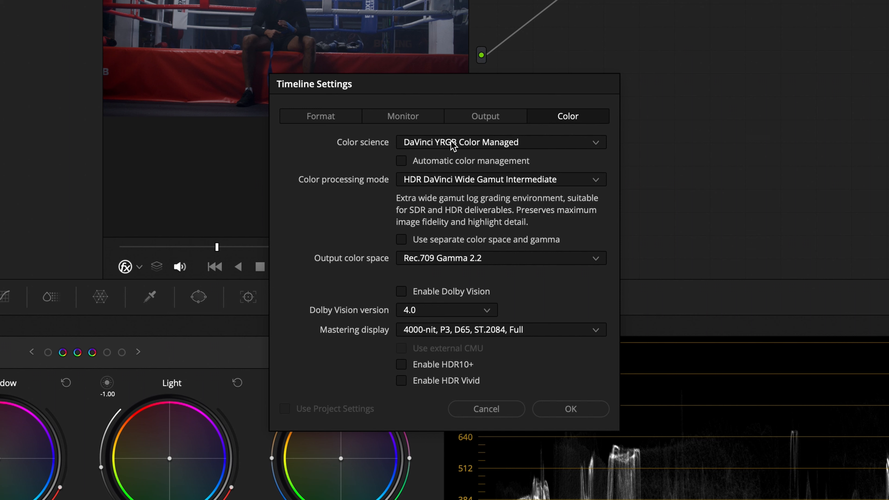
{"action": "left_click", "coordinate": [457, 162]}
{"action": "left_click", "coordinate": [463, 162]}
{"action": "left_click", "coordinate": [452, 181]}
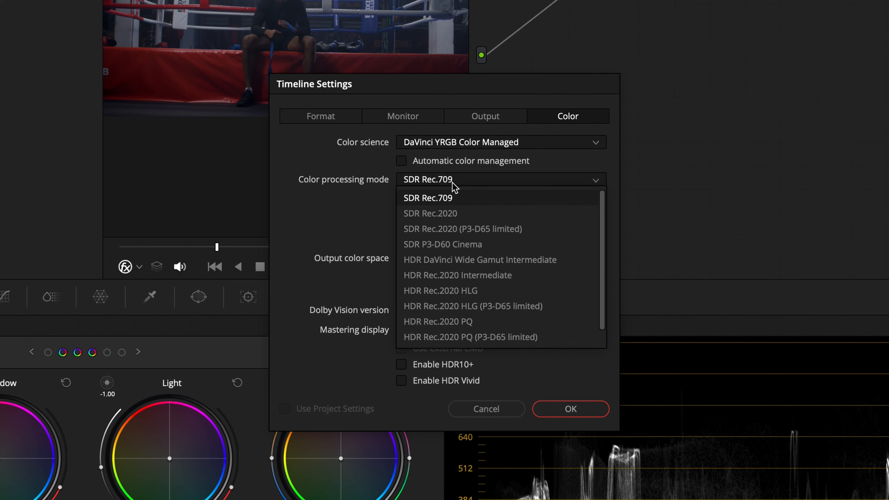
{"action": "left_click", "coordinate": [462, 264]}
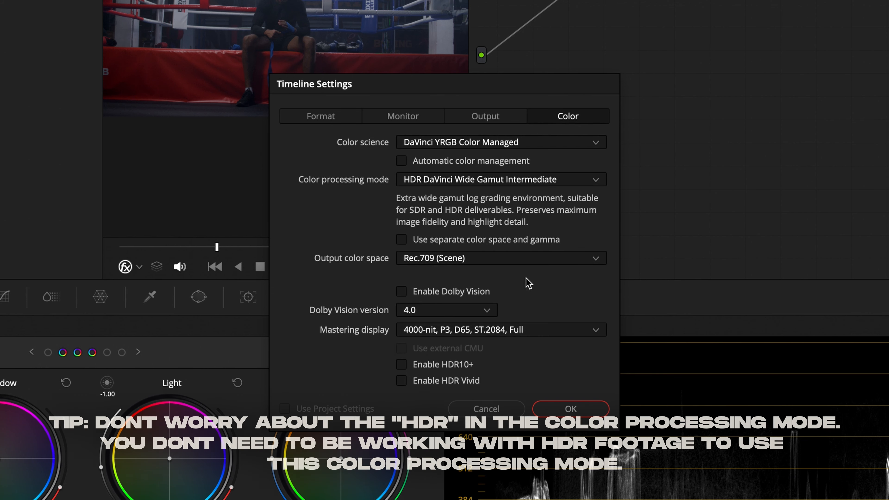
Step: Set the timeline's output color space to Rec.709 Gamma 2.2 and apply the timeline settings
{"action": "left_click", "coordinate": [435, 263]}
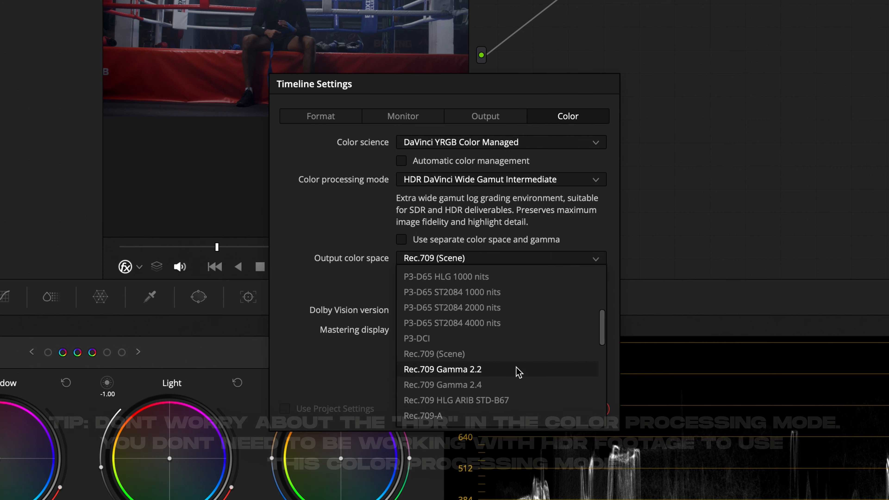
{"action": "left_click", "coordinate": [519, 370]}
{"action": "left_click", "coordinate": [589, 415]}
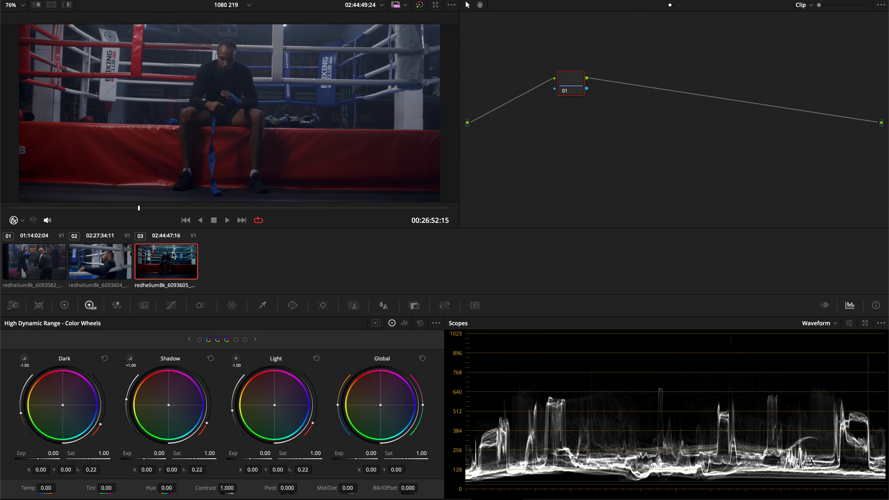
Step: Set the input color space of all three clips to RED's REDWideGamutRGB/Log3G10
{"action": "right_click", "coordinate": [164, 268]}
{"action": "mouse_move", "coordinate": [231, 238]}
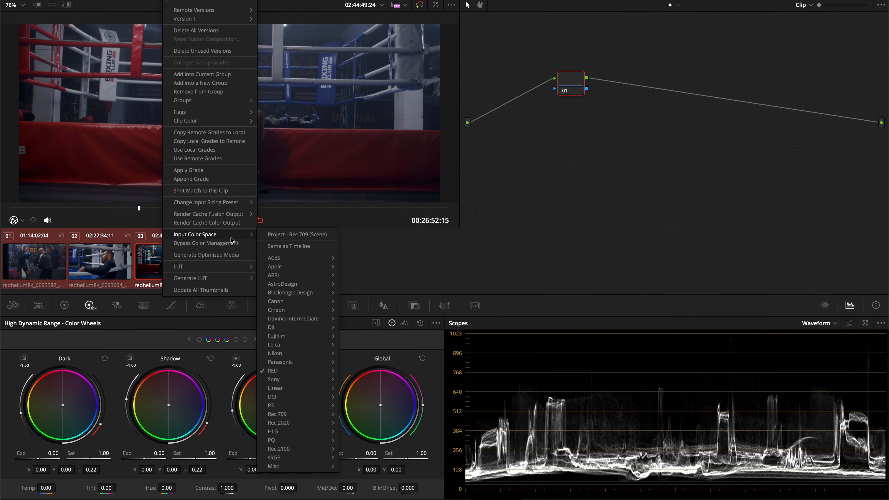
{"action": "mouse_move", "coordinate": [302, 373]}
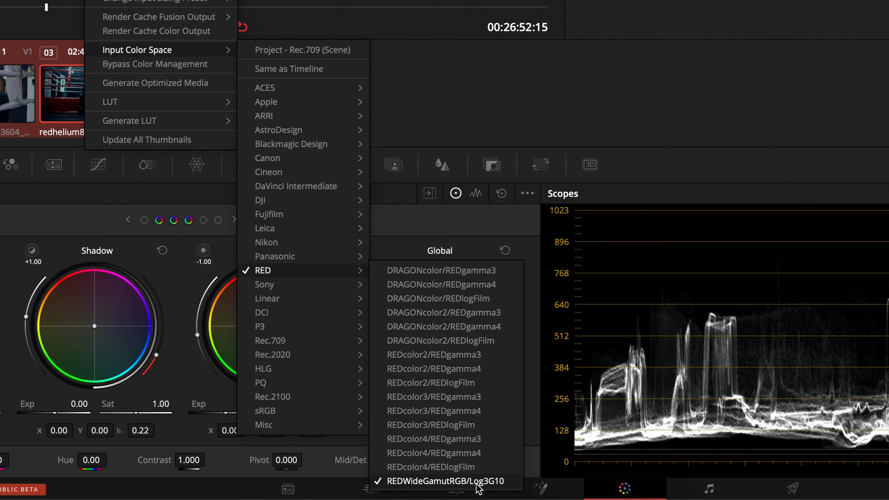
{"action": "left_click", "coordinate": [506, 482]}
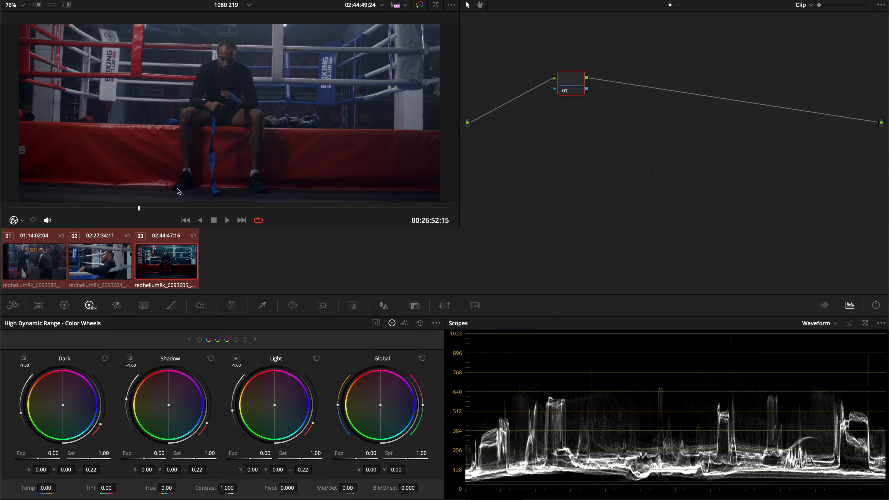
Step: Switch Bypass Color Management on and back off for the three selected clips to compare the image
{"action": "right_click", "coordinate": [169, 253]}
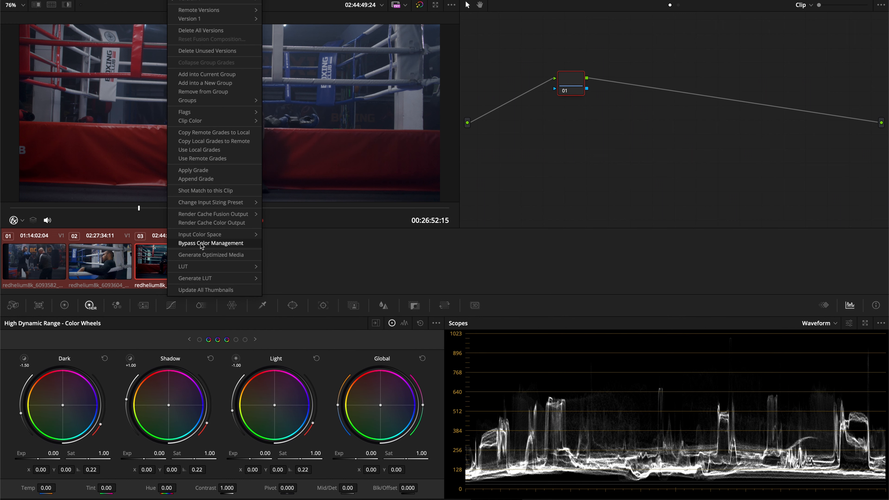
{"action": "left_click", "coordinate": [225, 245]}
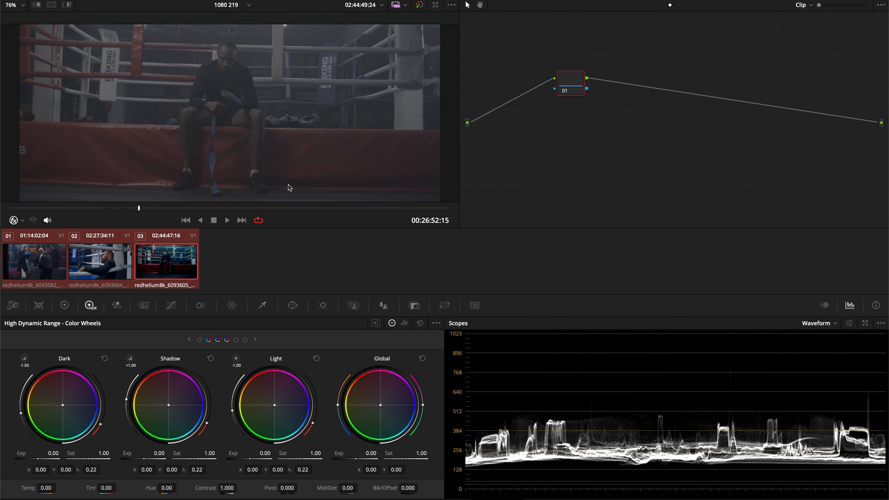
{"action": "right_click", "coordinate": [184, 259]}
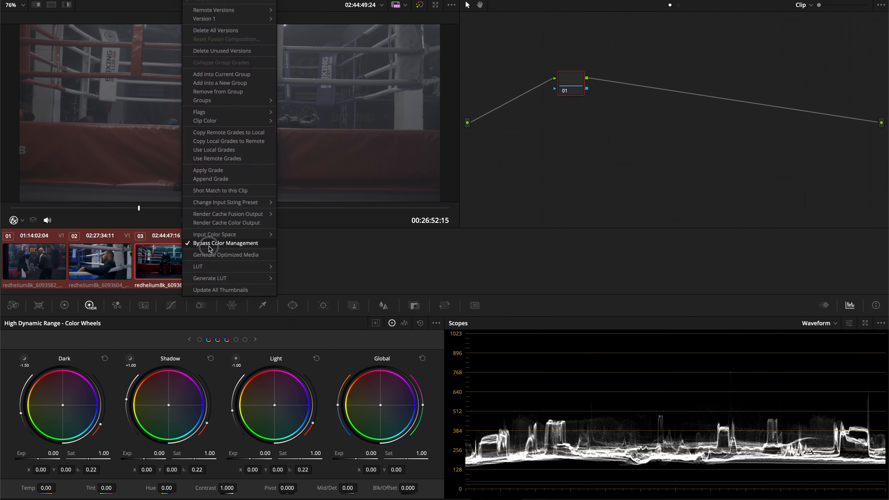
{"action": "left_click", "coordinate": [235, 233]}
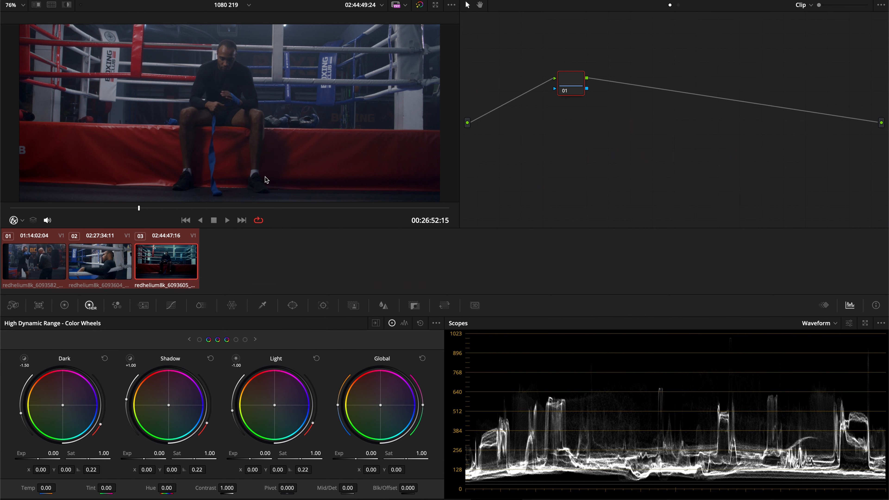
Step: Hide the clip thumbnails, search the effects library for "deha" and apply Dehancer Pro to node 01
{"action": "key", "text": "super+shift+c"}
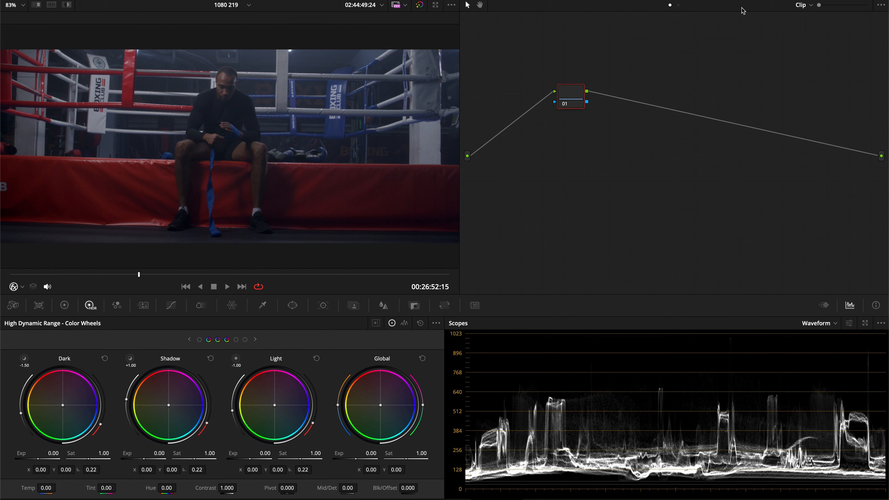
{"action": "left_click", "coordinate": [811, 1]}
{"action": "left_click", "coordinate": [783, 23]}
{"action": "type", "text": "deha"}
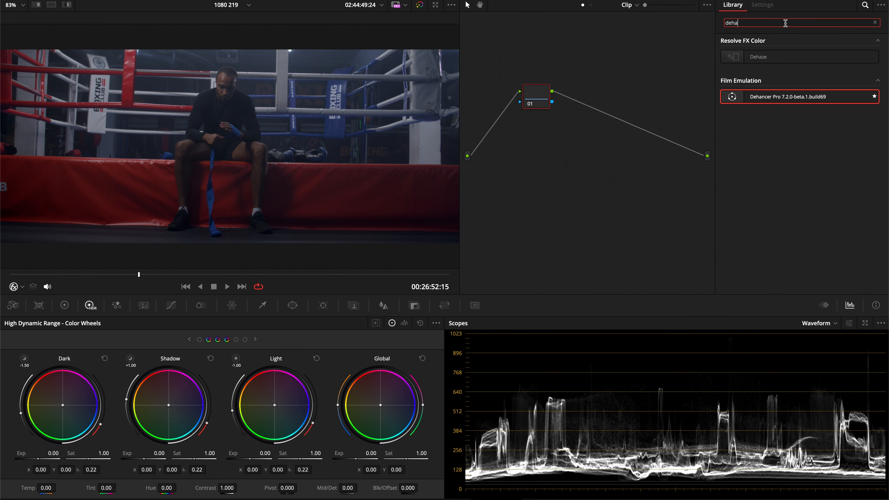
{"action": "left_click_drag", "start_coordinate": [756, 94], "coordinate": [591, 105]}
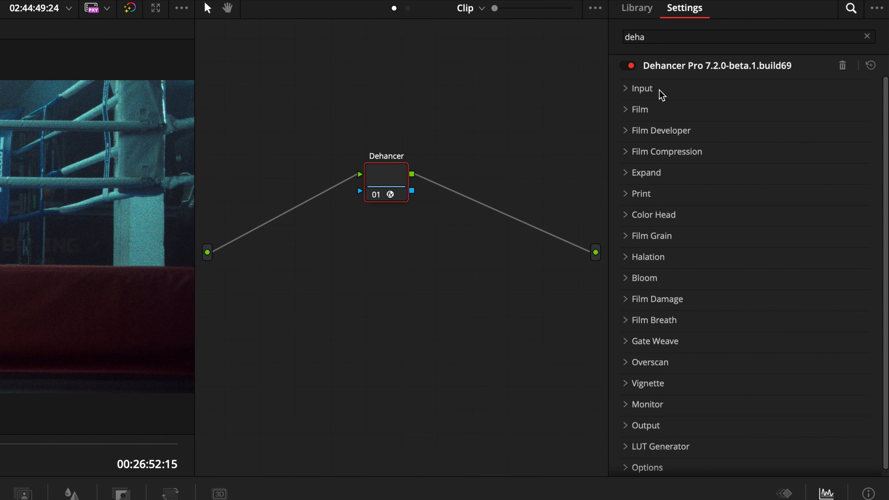
Step: Set Dehancer's input source to DVR WG/Intermediate
{"action": "left_click", "coordinate": [731, 53]}
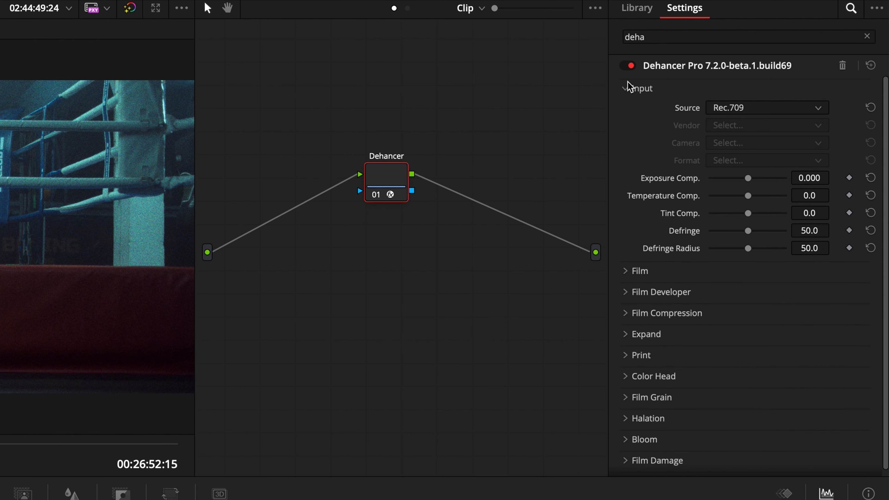
{"action": "left_click", "coordinate": [760, 111]}
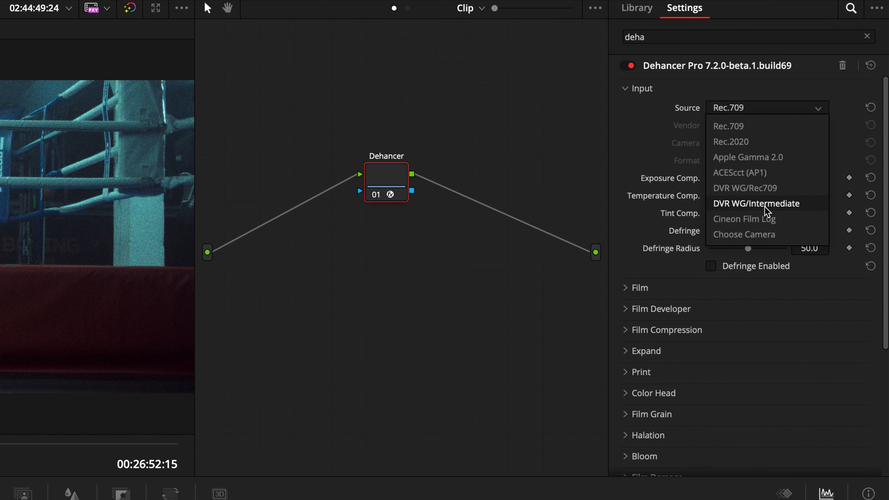
{"action": "left_click", "coordinate": [775, 211]}
{"action": "left_click", "coordinate": [689, 89]}
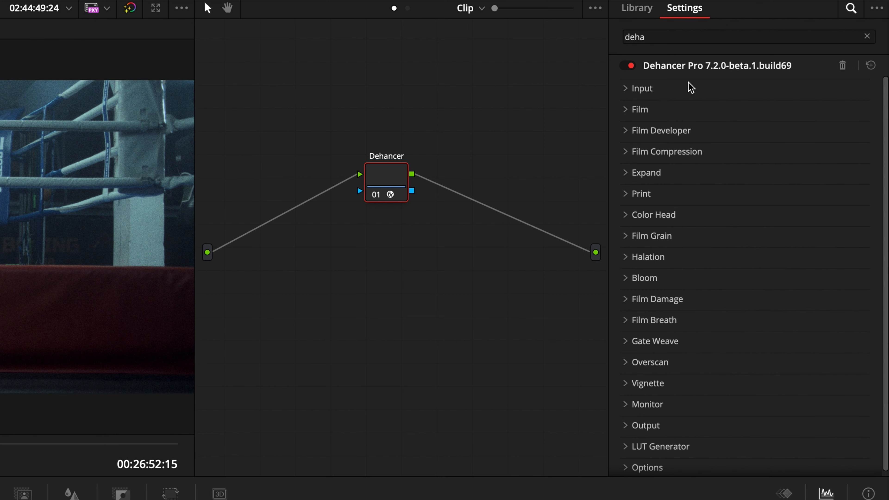
Step: Choose Kodak Vision3 250D as Dehancer's film profile
{"action": "left_click", "coordinate": [662, 111]}
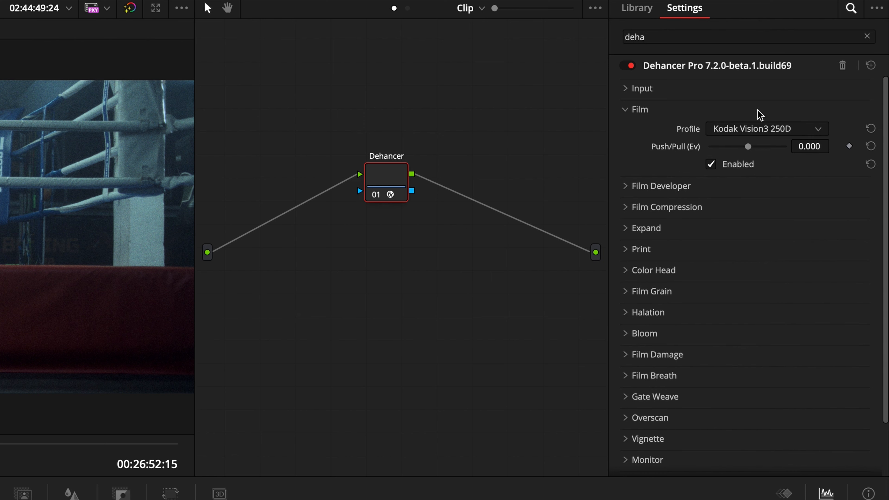
{"action": "left_click", "coordinate": [769, 136]}
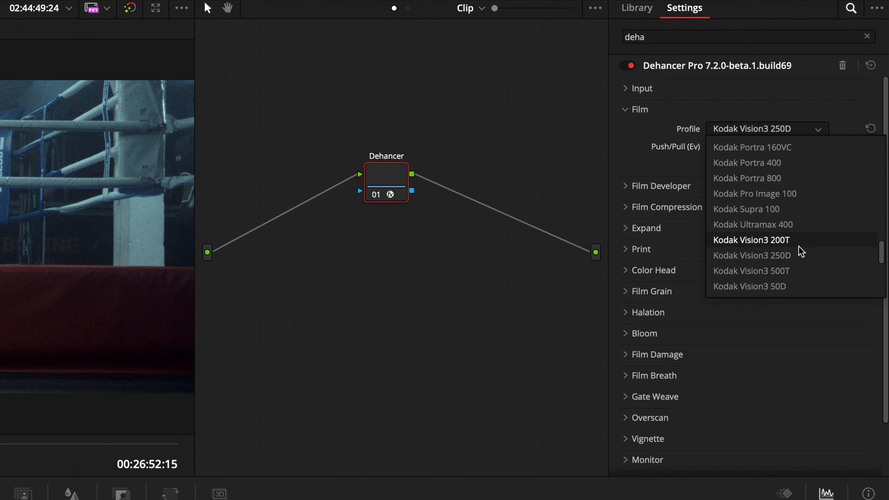
{"action": "left_click", "coordinate": [805, 251]}
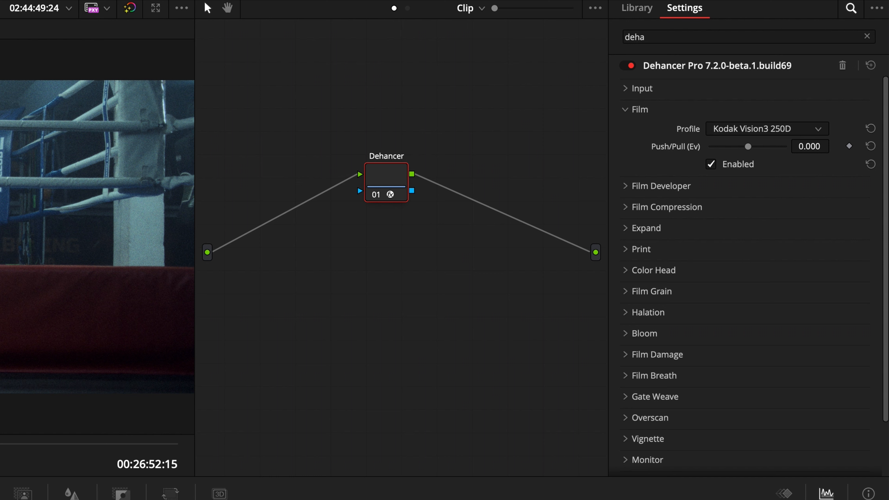
{"action": "left_click", "coordinate": [648, 109]}
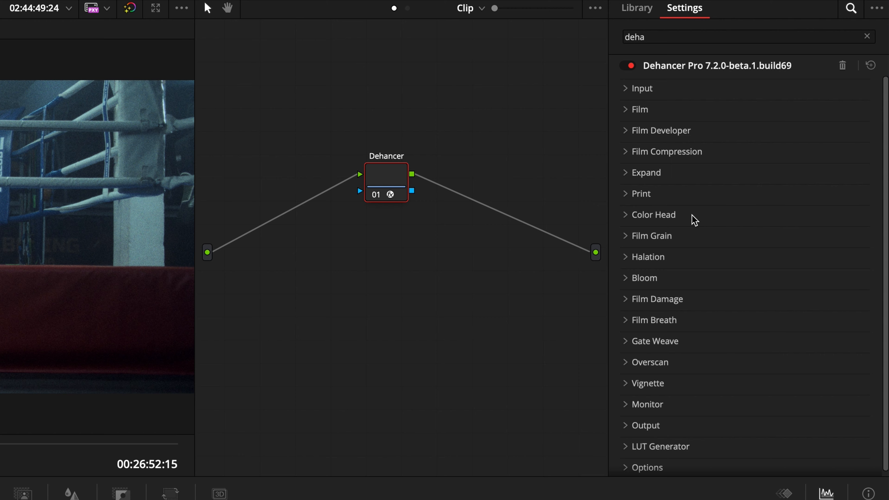
Step: Set Dehancer's print profile to Kodak 2383 Print Film
{"action": "left_click", "coordinate": [677, 198]}
{"action": "left_click", "coordinate": [735, 214]}
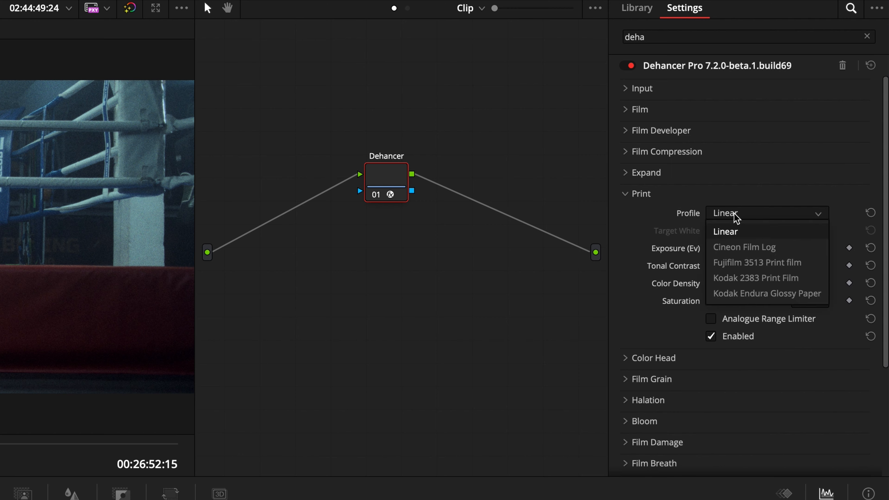
{"action": "left_click", "coordinate": [756, 278]}
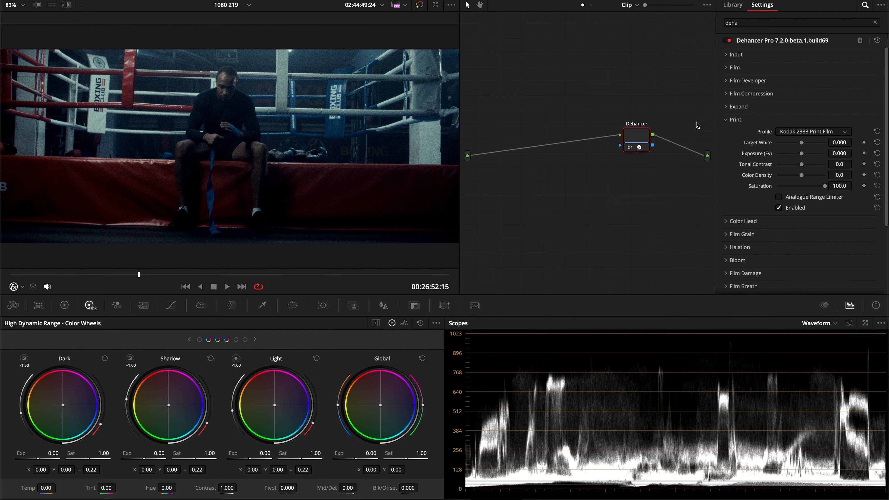
{"action": "left_click", "coordinate": [734, 119]}
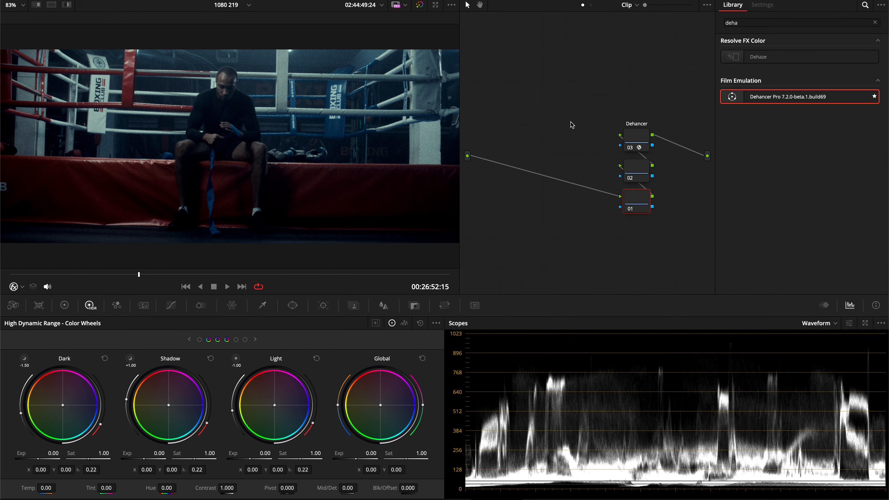
Step: Clean up the node graph into a row and label node 01 Bal and node 02 Look
{"action": "right_click", "coordinate": [609, 169]}
{"action": "left_click", "coordinate": [625, 264]}
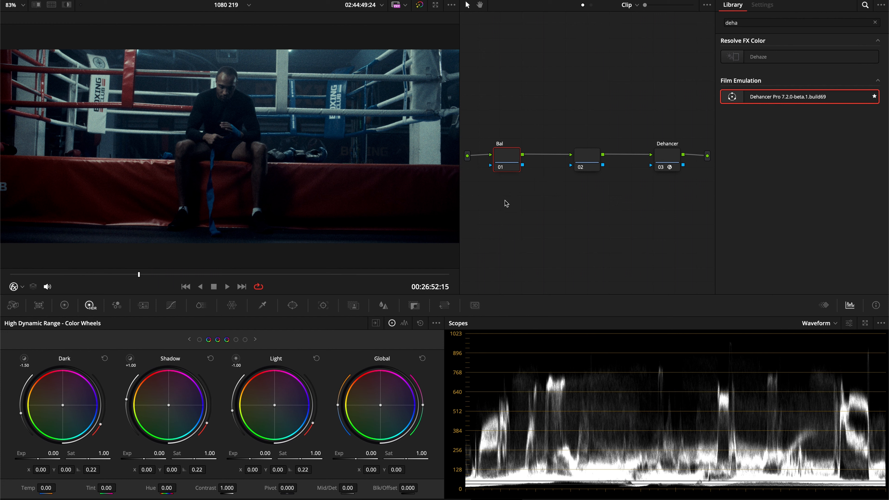
{"action": "left_click", "coordinate": [588, 162]}
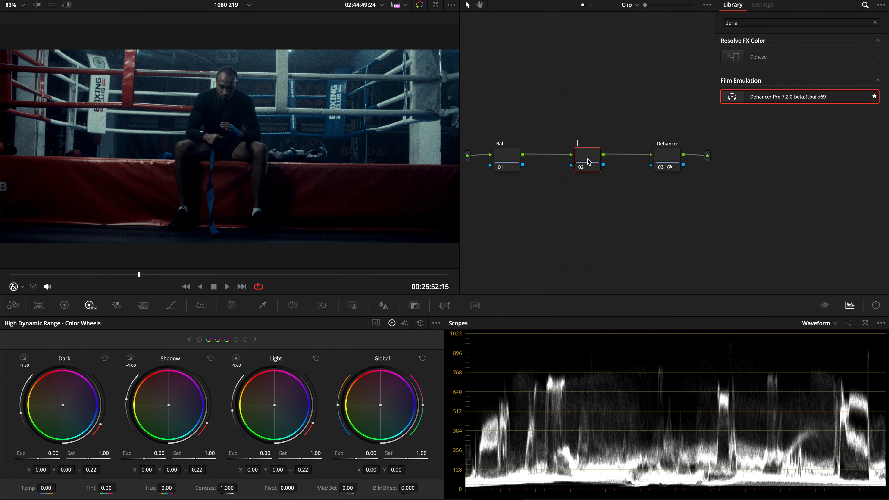
{"action": "type", "text": "k"}
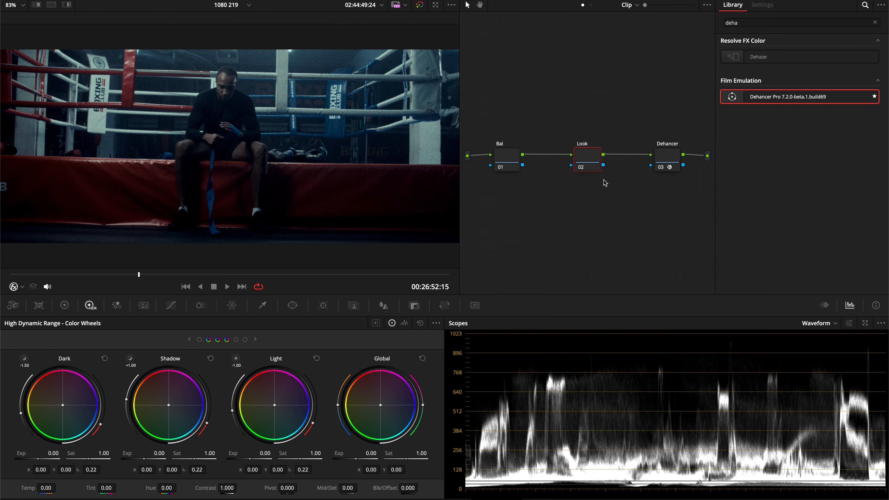
Step: Disable Film Grain in the Dehancer node's settings
{"action": "left_click", "coordinate": [667, 155]}
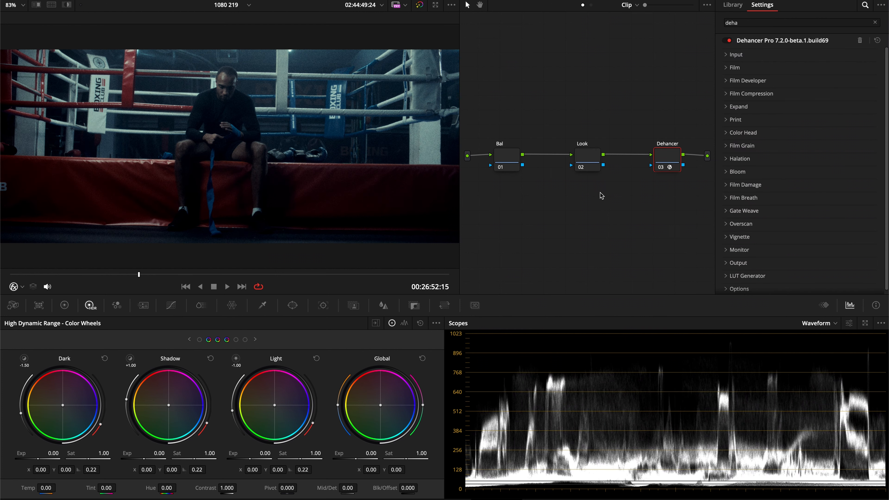
{"action": "scroll", "coordinate": [760, 190], "scroll_direction": "down", "scroll_amount": 1}
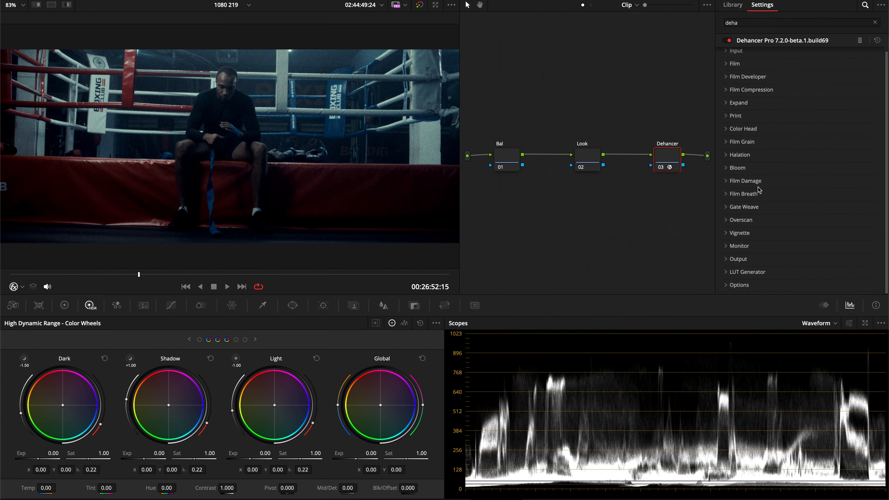
{"action": "left_click", "coordinate": [741, 142]}
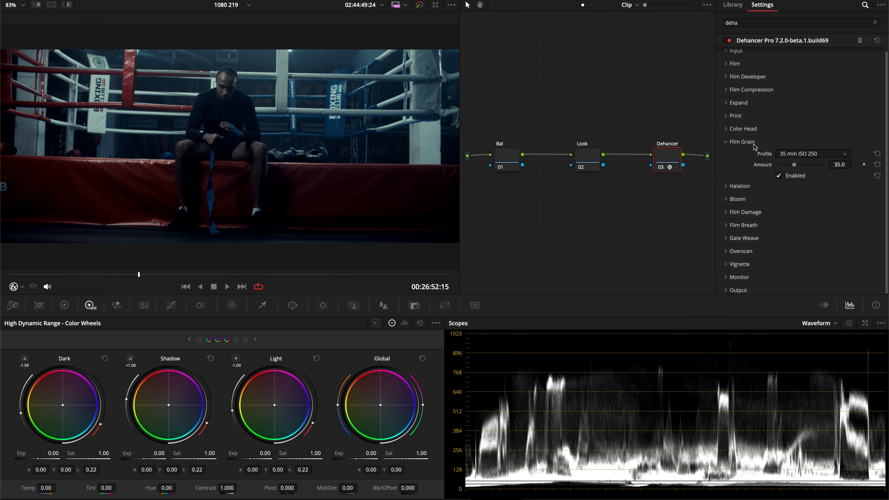
{"action": "left_click", "coordinate": [767, 143]}
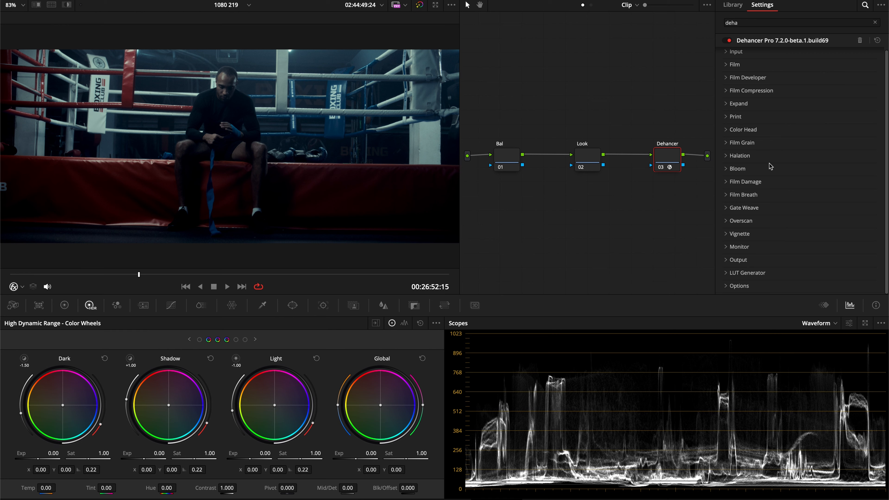
Step: Try lowering the Bal node's HDR contrast to 0.766 and down to an extreme 0.216
{"action": "left_click", "coordinate": [510, 156]}
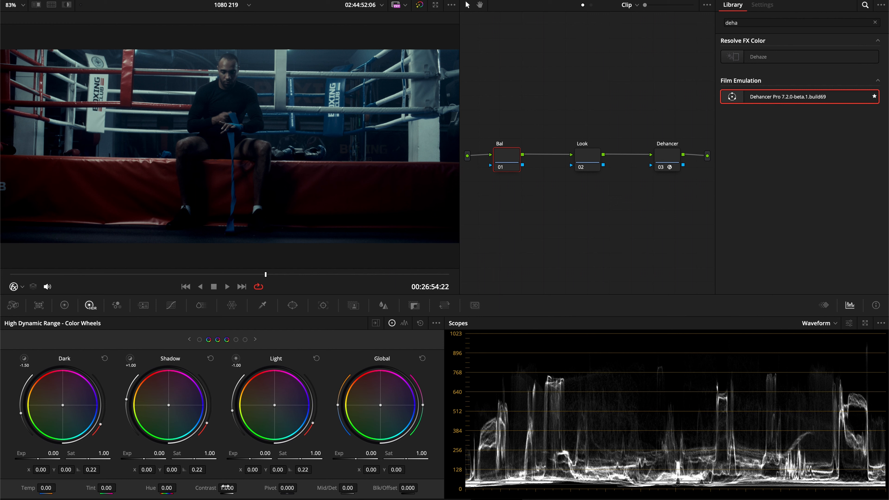
{"action": "left_click_drag", "start_coordinate": [225, 486], "coordinate": [177, 491]}
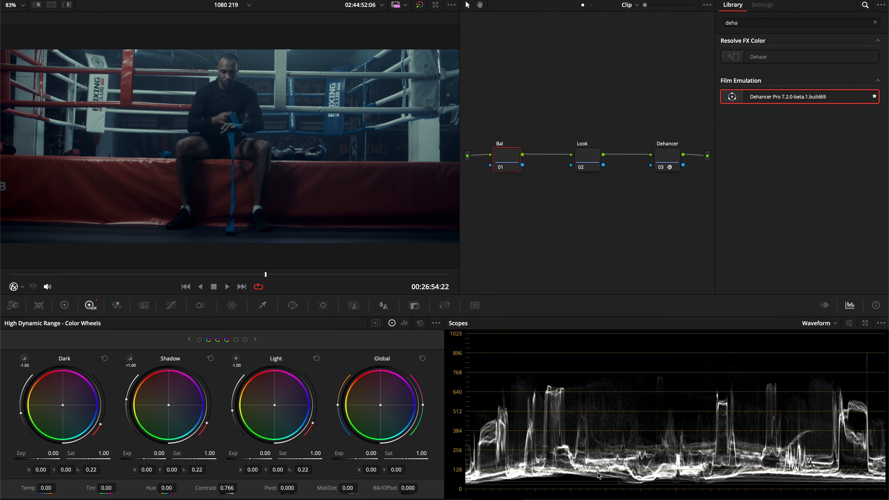
{"action": "left_click_drag", "start_coordinate": [228, 491], "coordinate": [116, 492]}
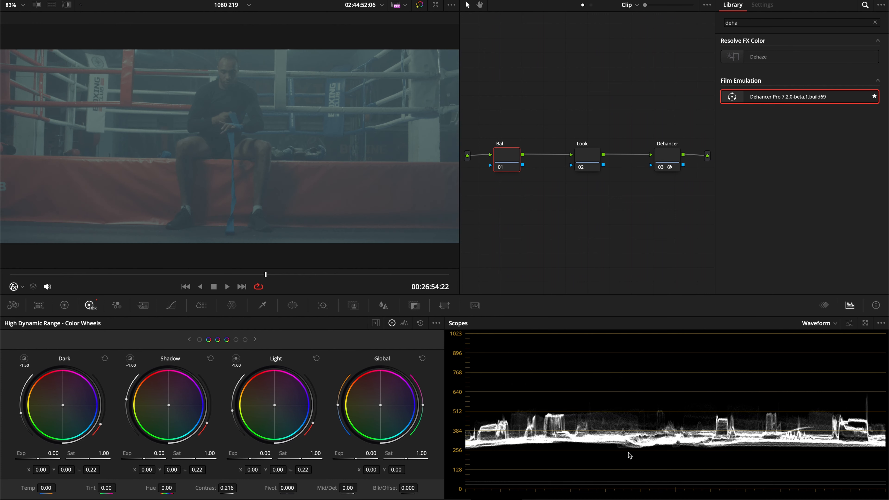
Step: Open the waveform scope in a separate floating window and reposition it over the workspace
{"action": "left_click", "coordinate": [865, 323]}
{"action": "left_click", "coordinate": [825, 324]}
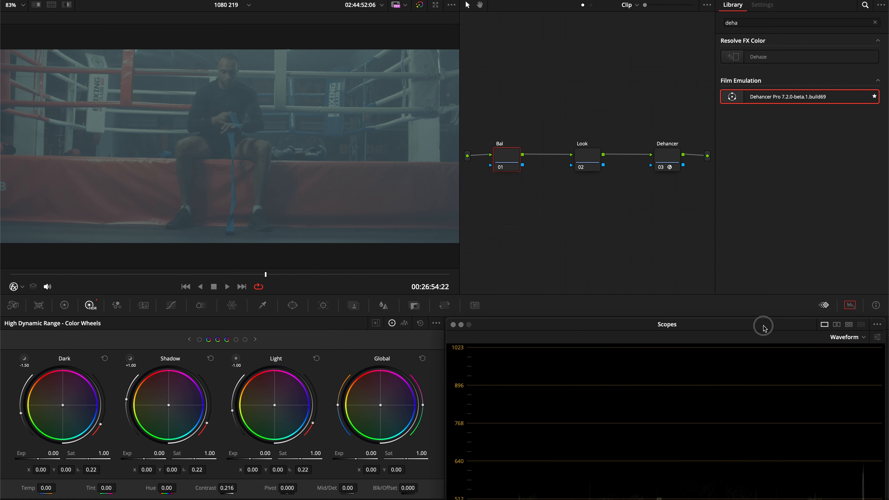
{"action": "left_click_drag", "start_coordinate": [766, 327], "coordinate": [507, 79]}
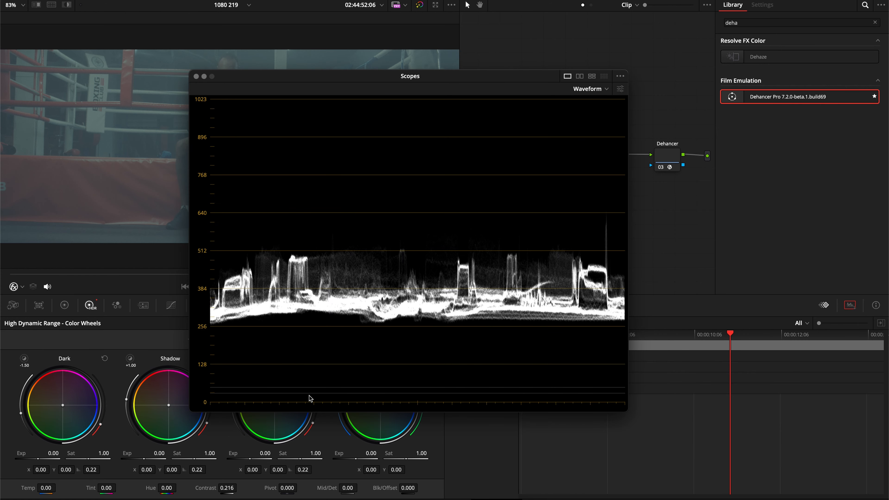
{"action": "left_click", "coordinate": [620, 88]}
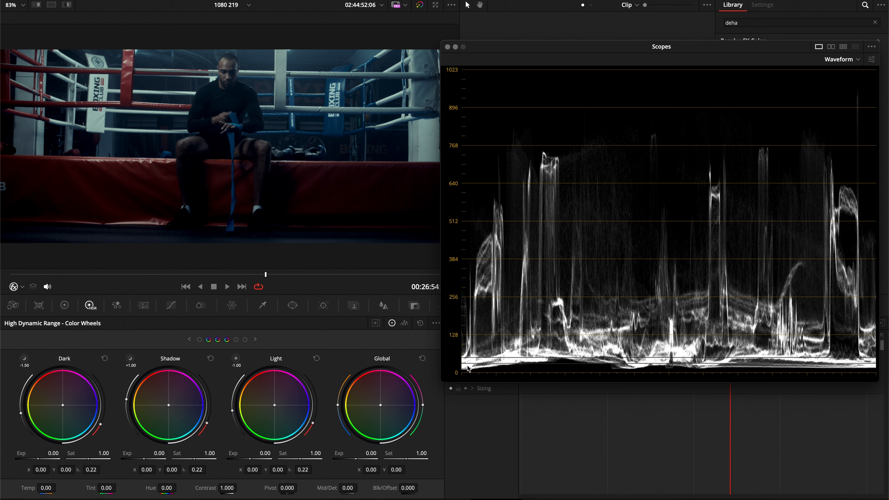
Step: Set the Bal node's HDR contrast to 0.766 and compare the image with the node off and on
{"action": "left_click_drag", "start_coordinate": [231, 492], "coordinate": [177, 491]}
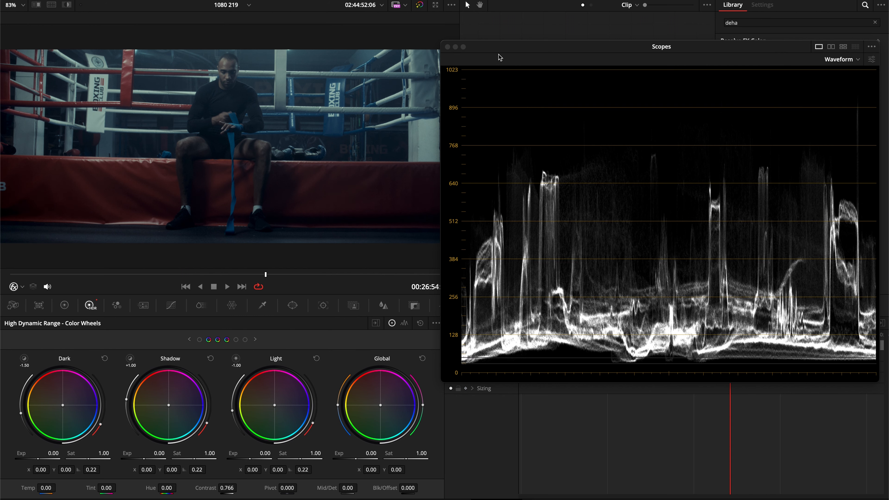
{"action": "left_click_drag", "start_coordinate": [506, 49], "coordinate": [530, 96]}
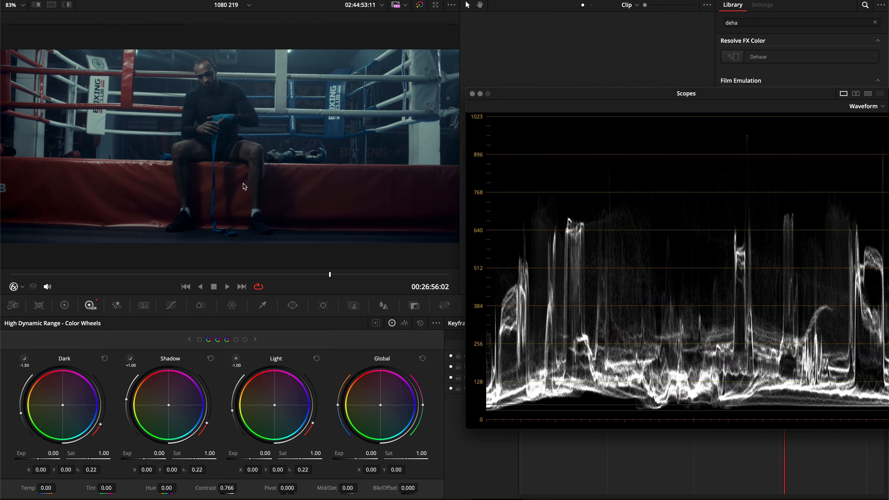
{"action": "key", "text": "super+d"}
{"action": "key", "text": "super+d"}
{"action": "key", "text": "super+d"}
{"action": "key", "text": "super+d"}
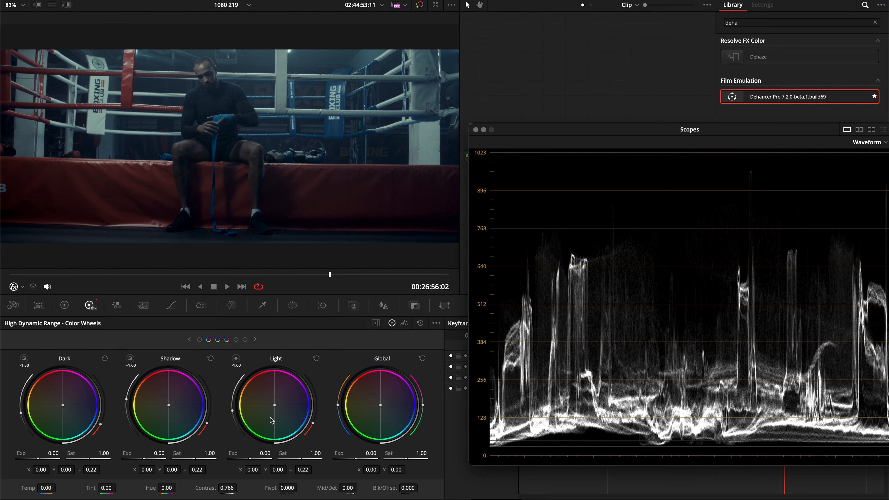
Step: Set the Bal node's Global saturation in the HDR color wheels to 1.20
{"action": "left_click_drag", "start_coordinate": [384, 453], "coordinate": [435, 451]}
{"action": "left_click_drag", "start_coordinate": [497, 445], "coordinate": [541, 451]}
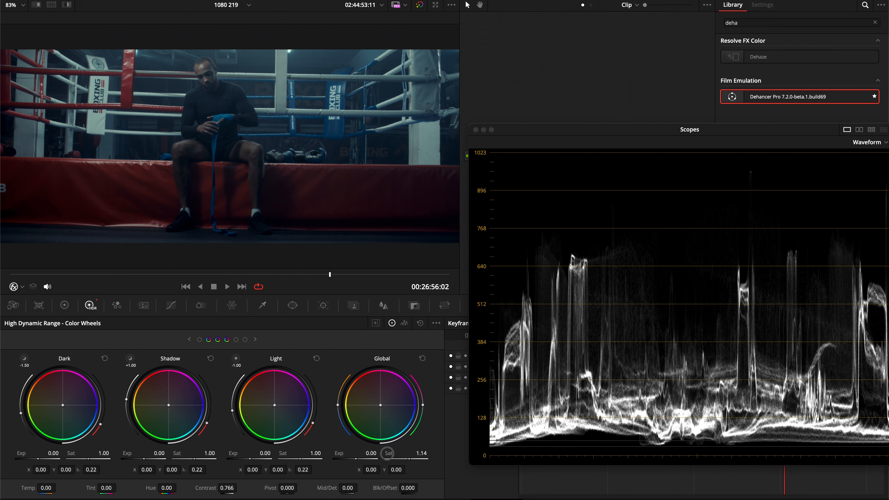
{"action": "left_click_drag", "start_coordinate": [389, 455], "coordinate": [388, 453]}
{"action": "type", "text": "1.1"}
{"action": "key", "text": "Return"}
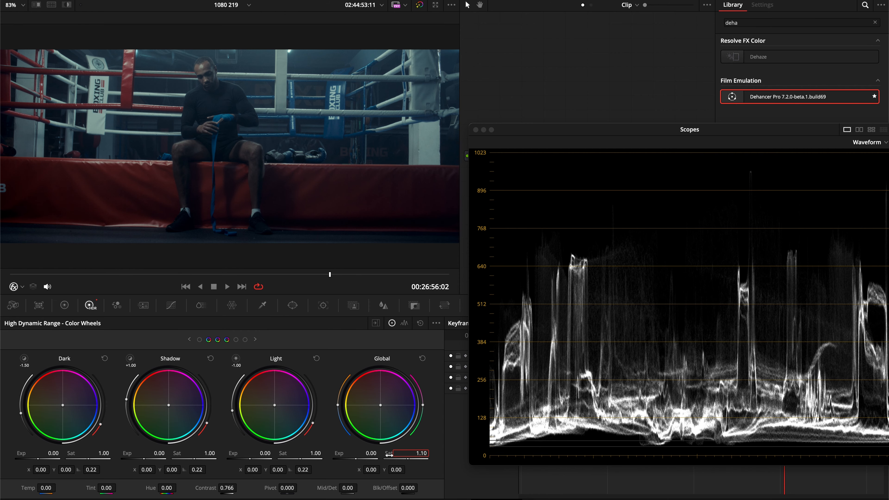
{"action": "double_click", "coordinate": [389, 454]}
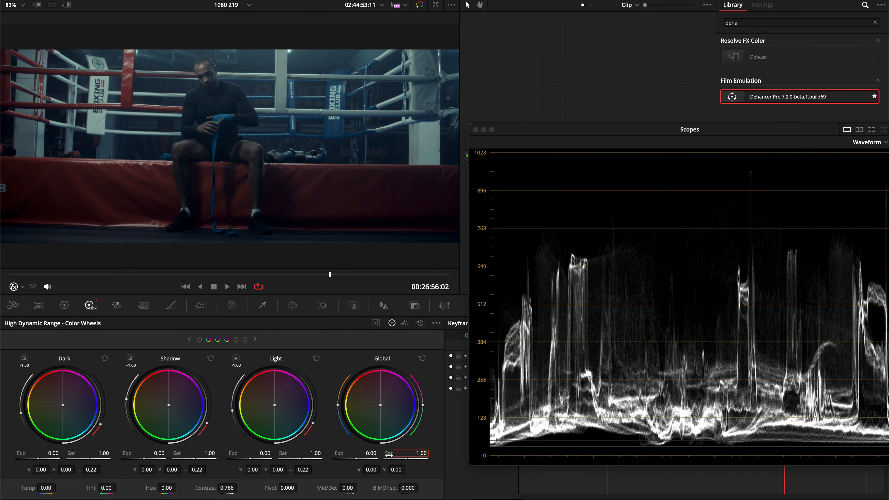
{"action": "left_click_drag", "start_coordinate": [389, 455], "coordinate": [390, 454]}
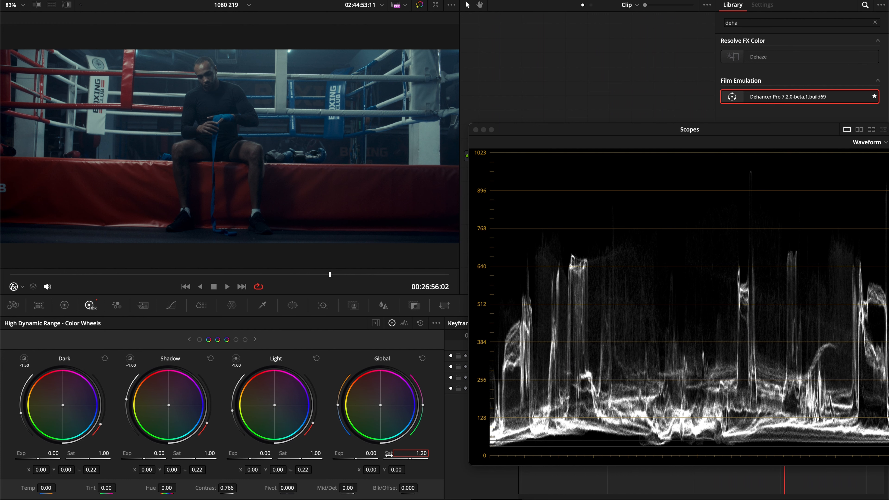
Step: Compare the image with the Bal node disabled and enabled
{"action": "key", "text": "super+d"}
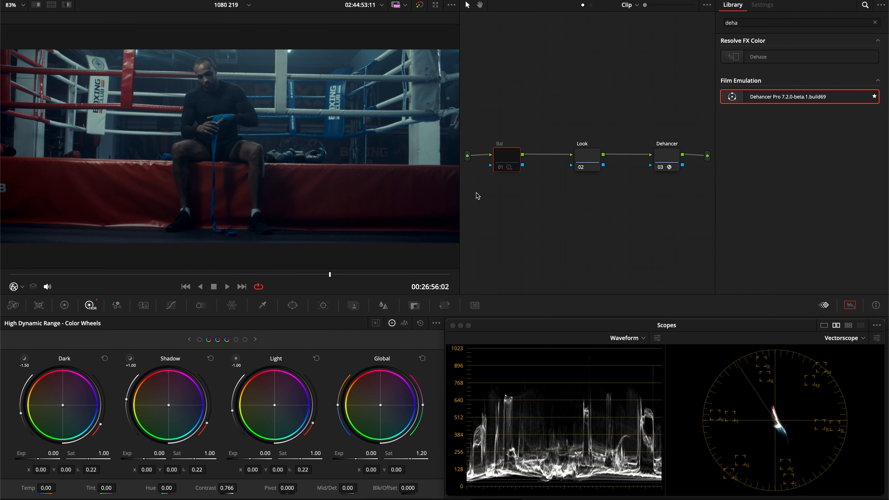
{"action": "key", "text": "super+d"}
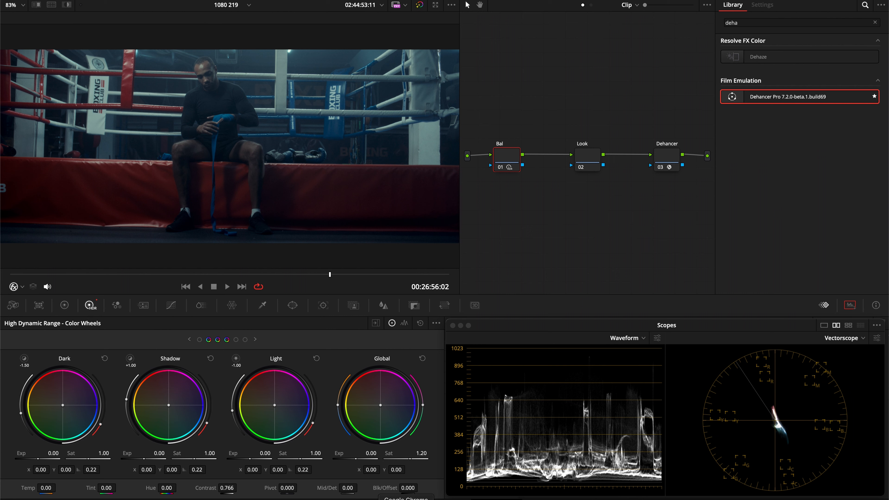
{"action": "key", "text": "super+d"}
{"action": "key", "text": "super+d"}
Step: On the Look node, shift the primaries Offset balance slightly so its blue value becomes 24.00
{"action": "left_click", "coordinate": [590, 162]}
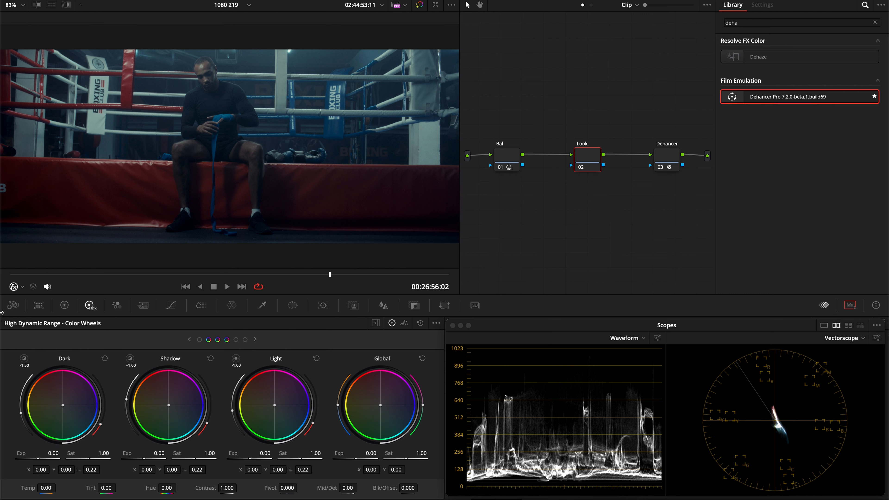
{"action": "left_click", "coordinate": [64, 305]}
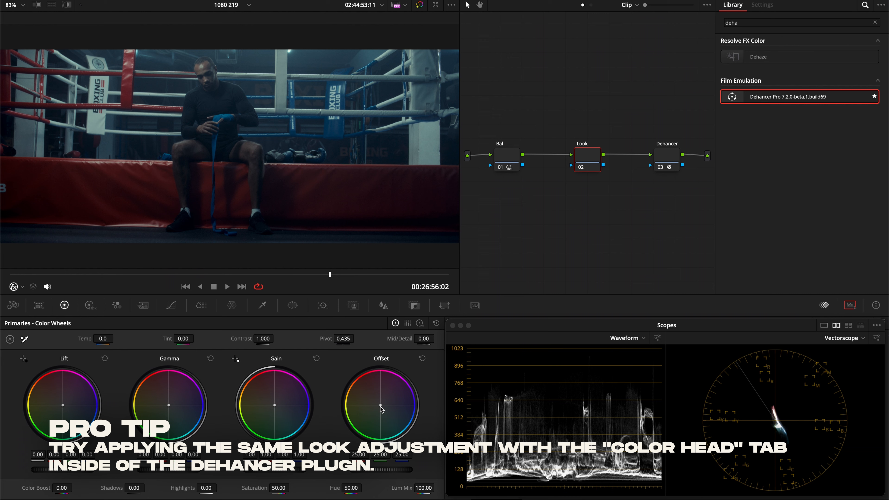
{"action": "left_click_drag", "start_coordinate": [380, 405], "coordinate": [380, 406]}
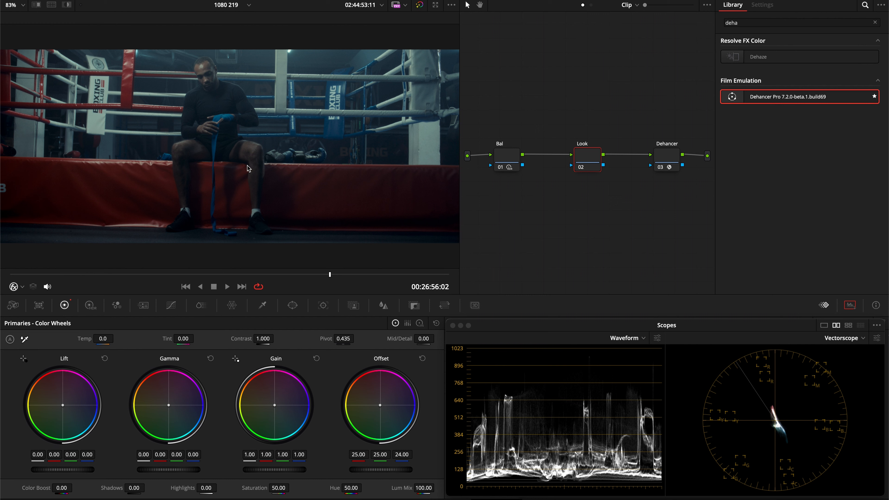
Step: Compare the image and vectorscope trace with the Dehancer node disabled and enabled
{"action": "scroll", "coordinate": [824, 435], "scroll_direction": "up", "scroll_amount": 5}
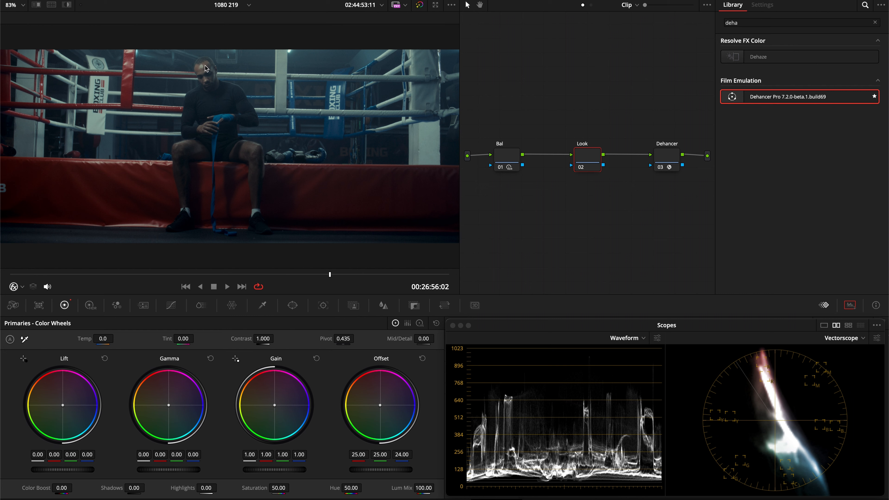
{"action": "left_click", "coordinate": [666, 156]}
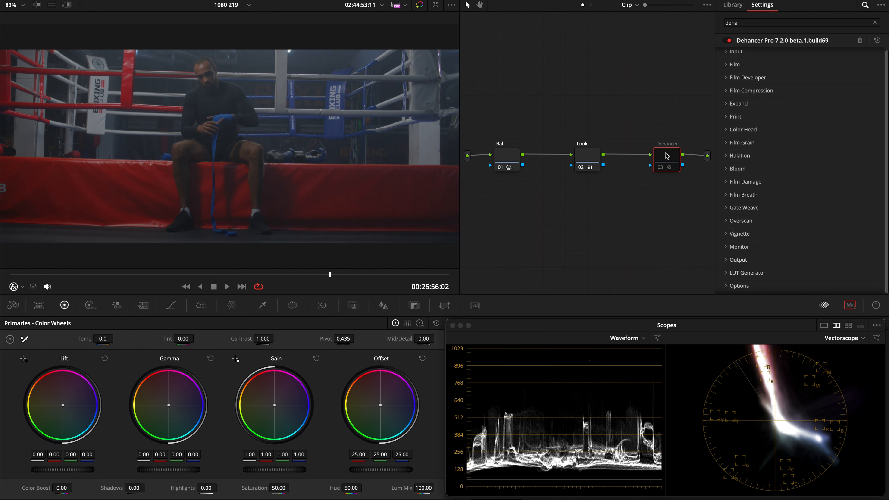
{"action": "key", "text": "super+d"}
{"action": "key", "text": "super+d"}
{"action": "key", "text": "super+d"}
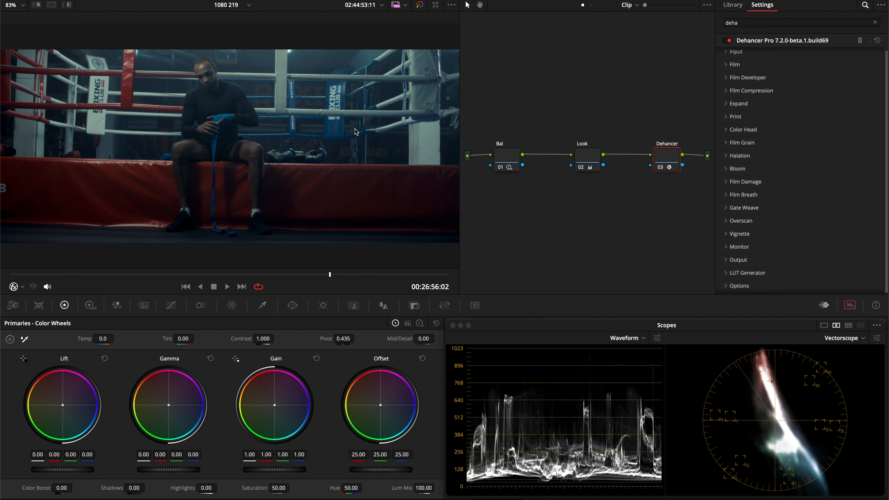
Step: Compare the image with the Look node disabled and enabled to judge the offset tint
{"action": "scroll", "coordinate": [200, 146], "scroll_direction": "down", "scroll_amount": 1}
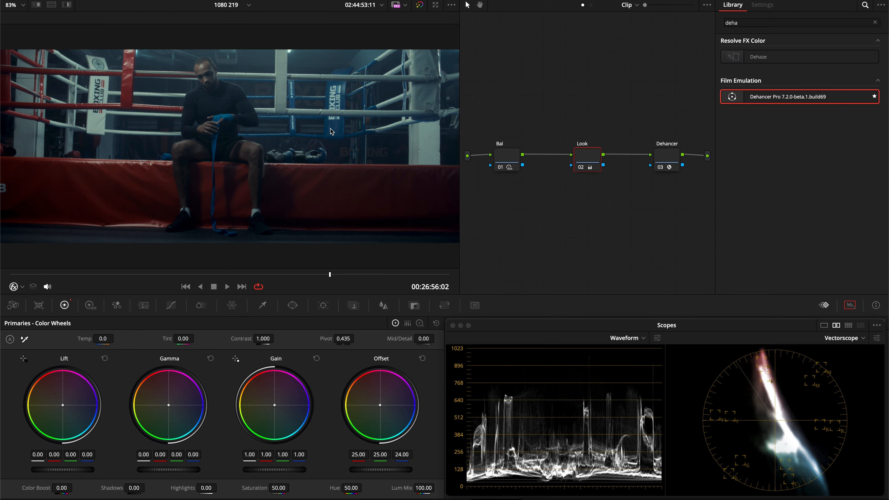
{"action": "key", "text": "super+d"}
{"action": "key", "text": "super+d"}
{"action": "key", "text": "super+d"}
{"action": "key", "text": "super+d"}
{"action": "key", "text": "6"}
Step: Compare the frame at 00:26:58:02 with the Dehancer node off and on, and review its film and print profiles
{"action": "key", "text": "super+d"}
{"action": "key", "text": "super+d"}
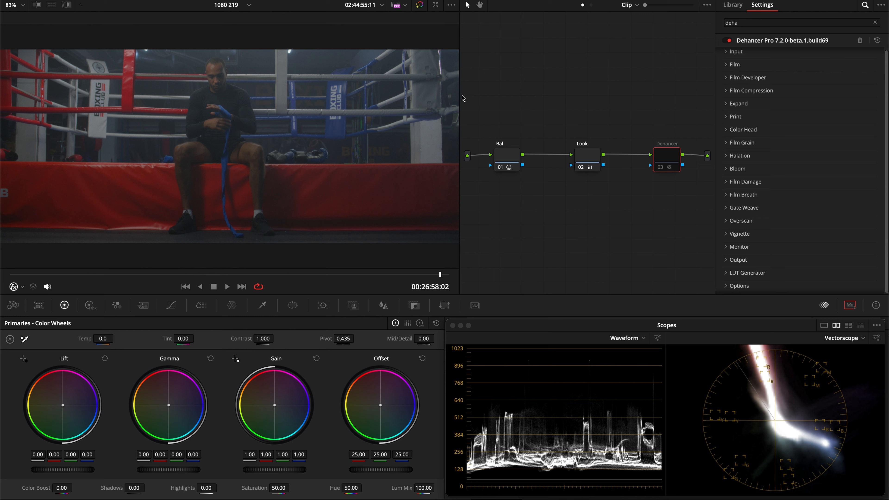
{"action": "key", "text": "ctrl+d"}
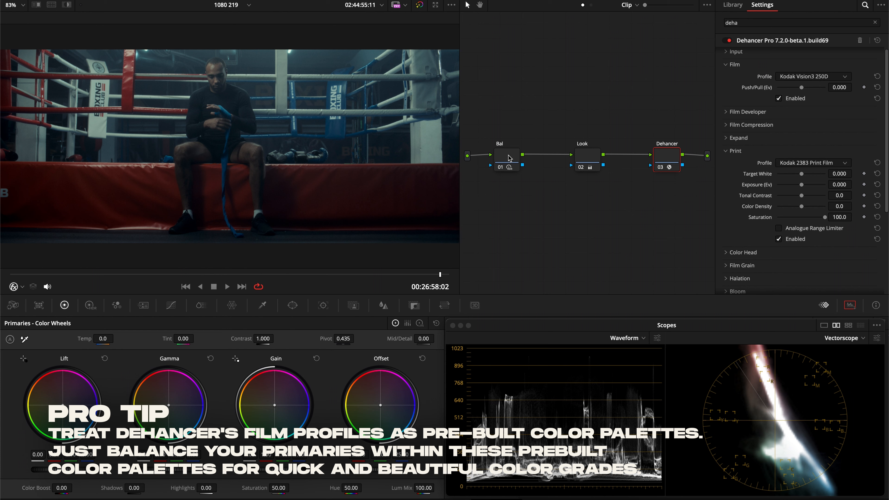
{"action": "left_click", "coordinate": [592, 152]}
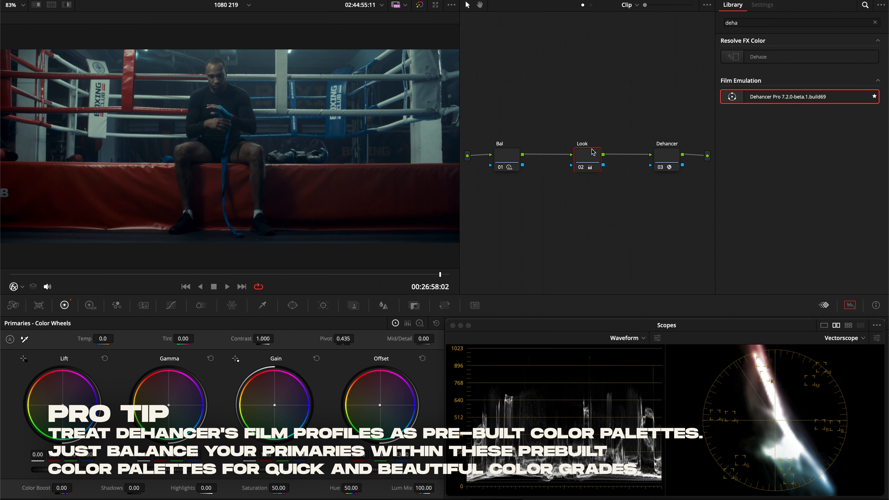
Step: Set the Dehancer node's Film Grain profile to 65 mm ISO 50, adjust its amount and preview the clip full screen
{"action": "left_click", "coordinate": [669, 160]}
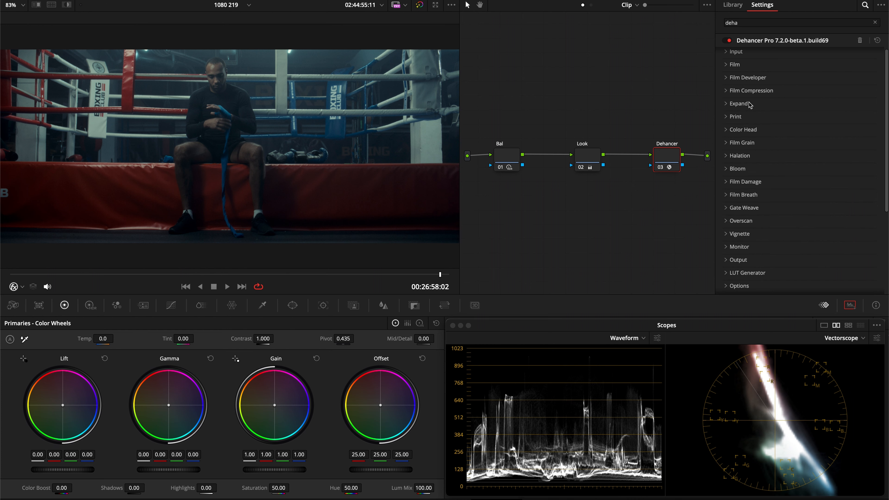
{"action": "left_click", "coordinate": [751, 148]}
{"action": "left_click", "coordinate": [806, 154]}
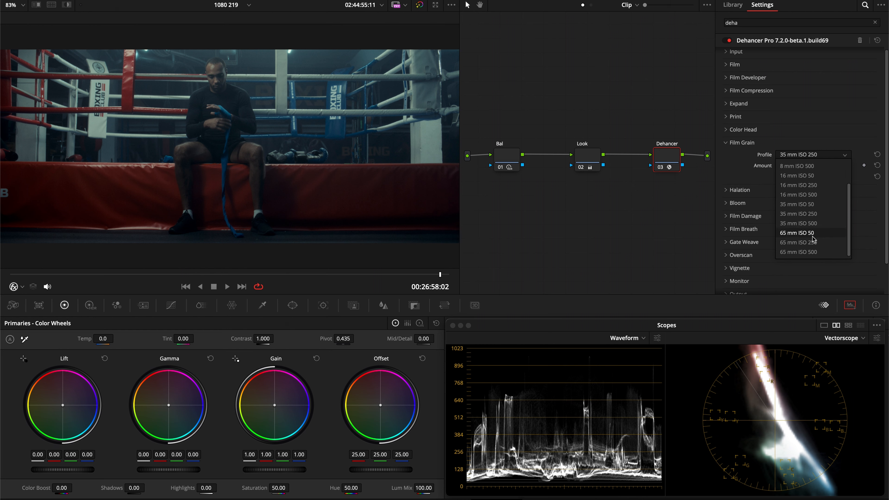
{"action": "left_click", "coordinate": [799, 234]}
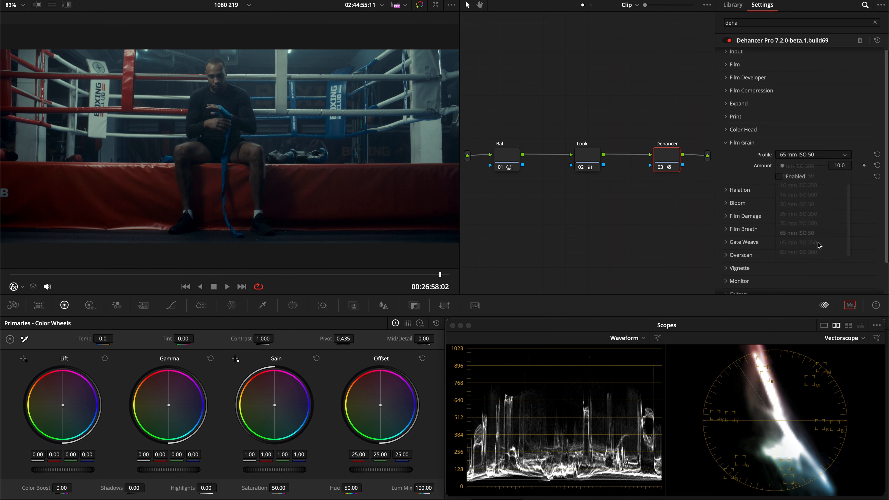
{"action": "left_click_drag", "start_coordinate": [839, 165], "coordinate": [822, 165]}
{"action": "double_click", "coordinate": [840, 166]}
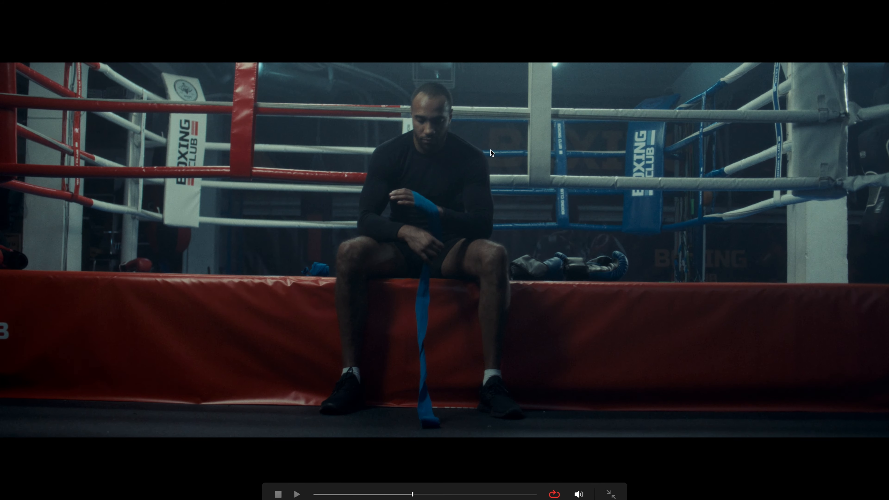
{"action": "key", "text": "Escape"}
Step: Browse the available Film Grain profiles on the Dehancer node
{"action": "left_click", "coordinate": [790, 156]}
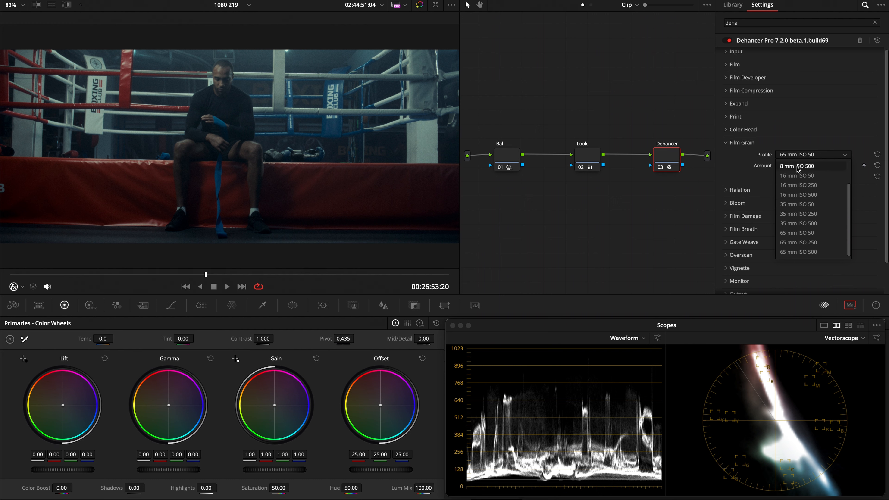
{"action": "scroll", "coordinate": [811, 235], "scroll_direction": "up", "scroll_amount": 3}
{"action": "left_click", "coordinate": [811, 169]}
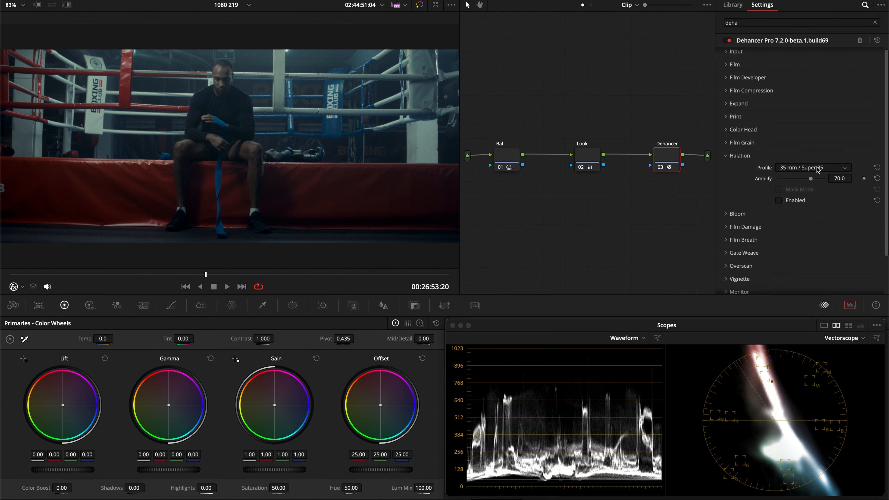
Step: Set Dehancer's Halation profile to 35 mm / Super 35 No Remjet and enable Halation
{"action": "left_click", "coordinate": [817, 169]}
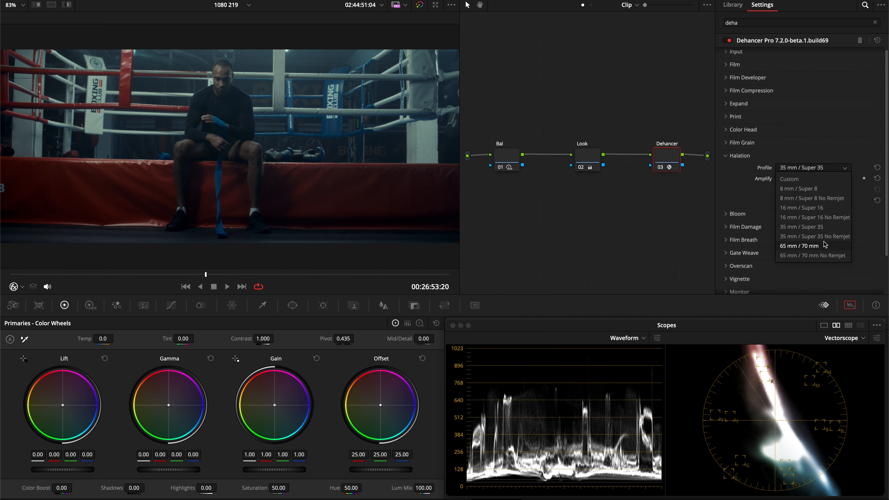
{"action": "left_click", "coordinate": [840, 241]}
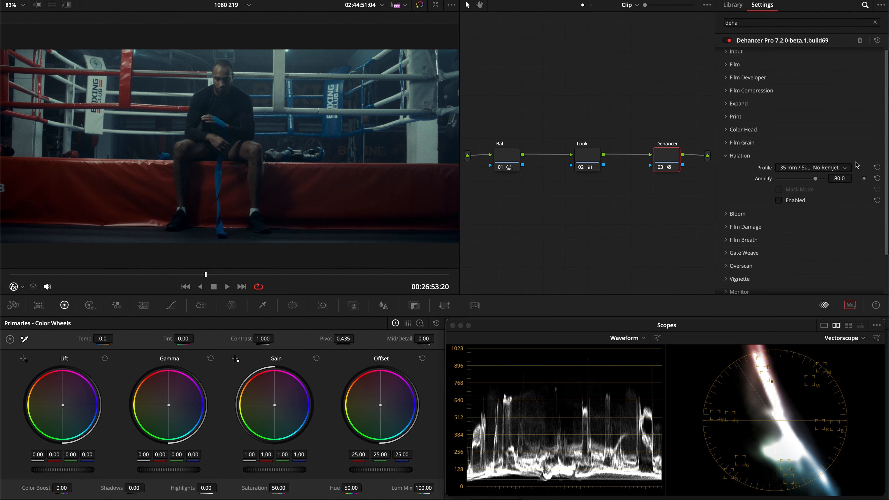
{"action": "left_click", "coordinate": [793, 202]}
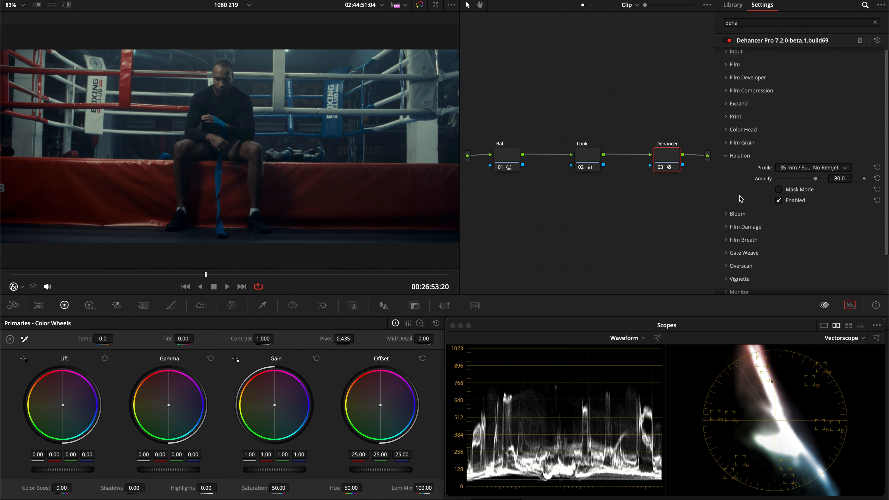
{"action": "scroll", "coordinate": [401, 191], "scroll_direction": "up", "scroll_amount": 5}
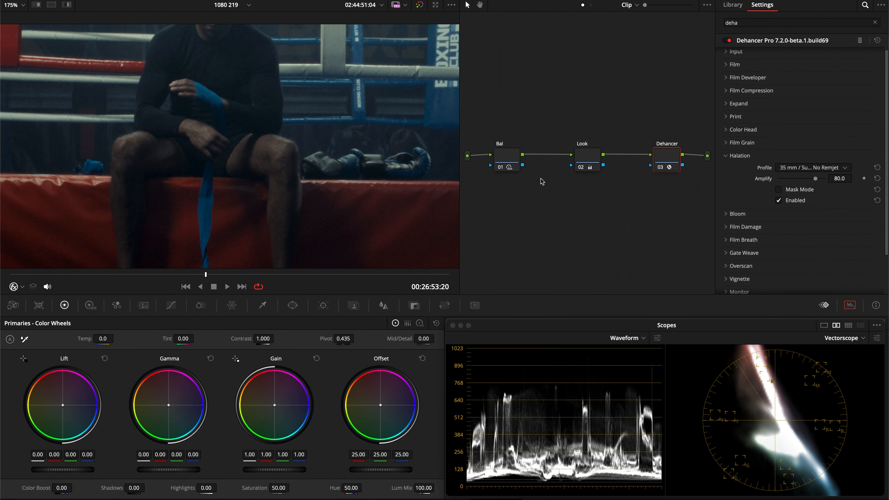
Step: Compare the boxer's frame at 00:26:57:15 with Dehancer's Halation disabled and enabled
{"action": "scroll", "coordinate": [401, 190], "scroll_direction": "up", "scroll_amount": 5}
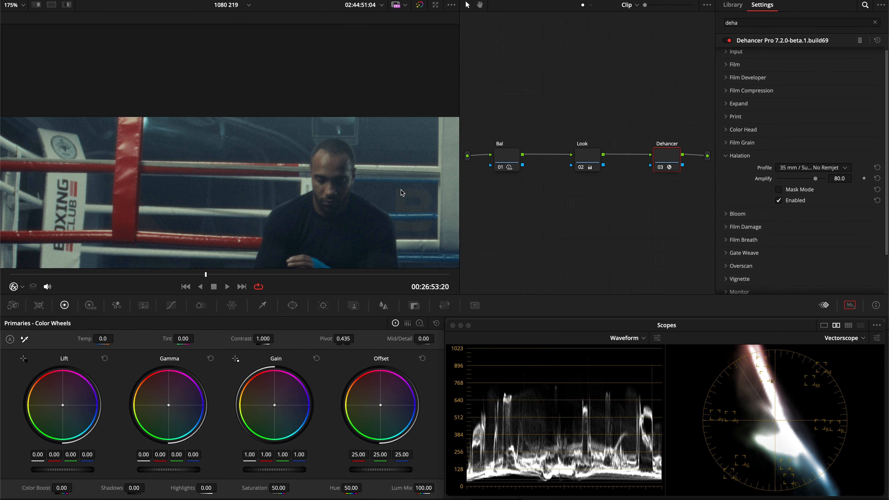
{"action": "scroll", "coordinate": [400, 189], "scroll_direction": "right", "scroll_amount": 4}
{"action": "left_click_drag", "start_coordinate": [261, 274], "coordinate": [415, 270]}
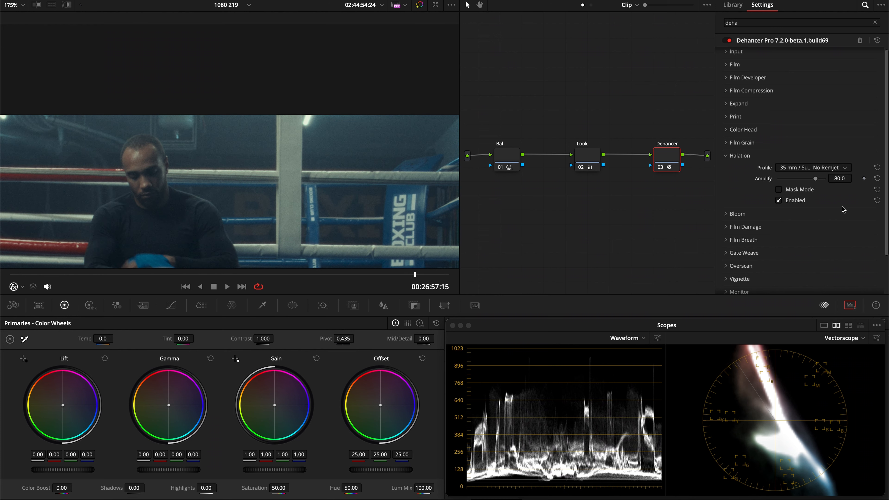
{"action": "left_click", "coordinate": [778, 200]}
{"action": "left_click", "coordinate": [794, 201]}
{"action": "left_click", "coordinate": [794, 201]}
{"action": "left_click", "coordinate": [794, 200]}
{"action": "left_click", "coordinate": [793, 199]}
{"action": "left_click", "coordinate": [793, 200]}
Step: Inspect the bright light fixture at 300% with Halation off and on, and return to the full-frame view
{"action": "scroll", "coordinate": [263, 174], "scroll_direction": "up", "scroll_amount": 5}
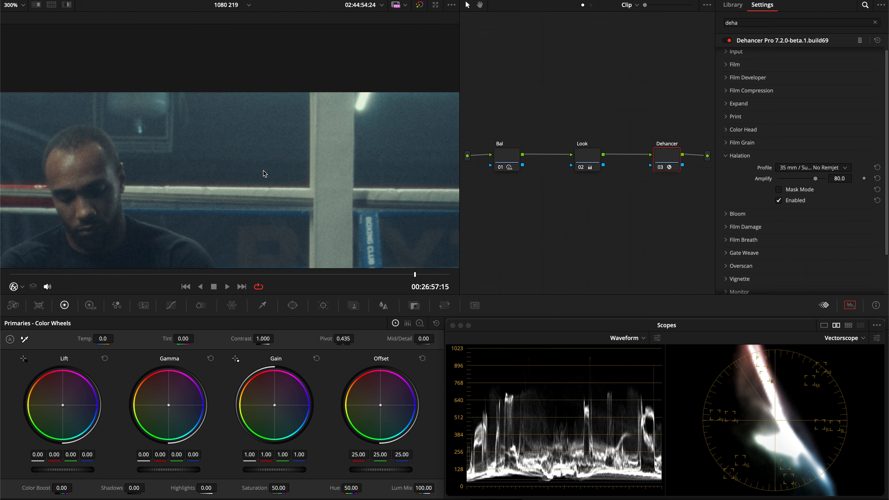
{"action": "left_click", "coordinate": [792, 204]}
{"action": "left_click", "coordinate": [792, 204]}
{"action": "key", "text": "shift+z"}
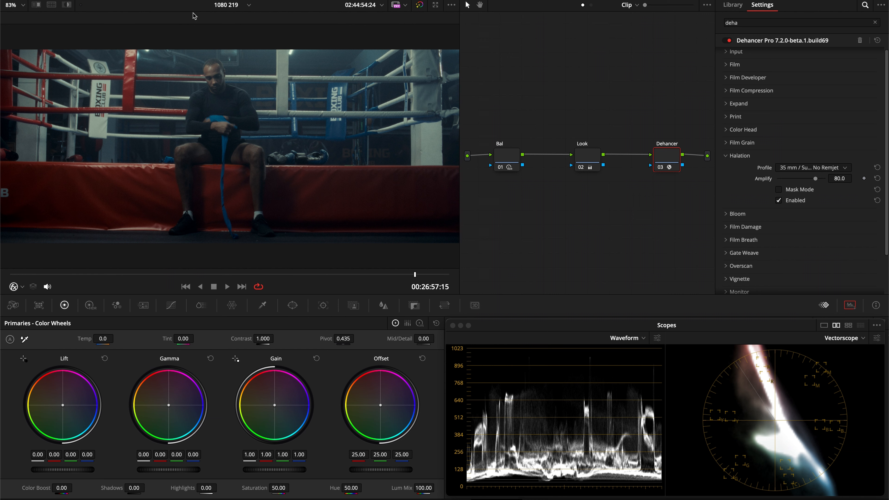
Step: Check the whole frame with Halation off and on, and lower its Amplify to 60.5
{"action": "left_click", "coordinate": [797, 199]}
{"action": "left_click", "coordinate": [797, 199]}
{"action": "left_click_drag", "start_coordinate": [815, 182], "coordinate": [807, 182]}
{"action": "scroll", "coordinate": [359, 162], "scroll_direction": "up", "scroll_amount": 6}
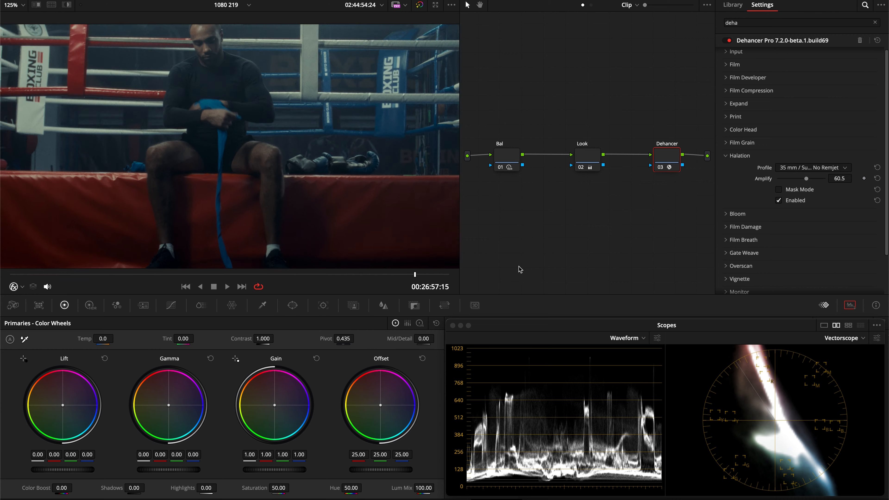
{"action": "scroll", "coordinate": [359, 162], "scroll_direction": "up", "scroll_amount": 5}
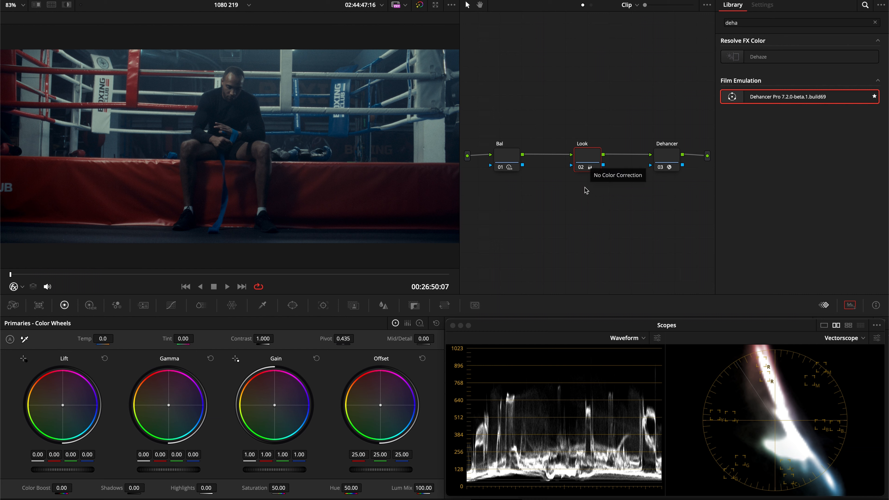
Step: Insert two serial nodes between Bal and Look, arrange them below the main chain, and compare the grade with all nodes bypassed
{"action": "left_click", "coordinate": [579, 170]}
{"action": "left_click", "coordinate": [580, 169]}
{"action": "key", "text": "shift+s"}
{"action": "left_click_drag", "start_coordinate": [585, 185], "coordinate": [565, 200]}
{"action": "key", "text": "shift+d"}
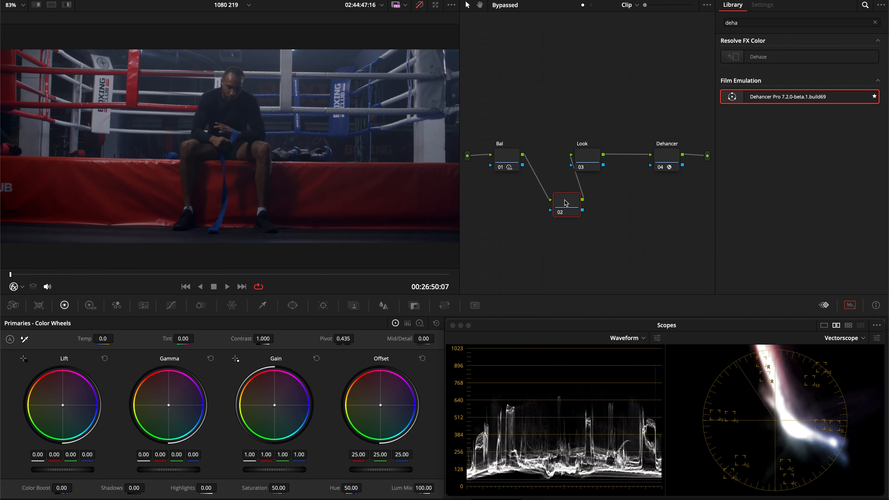
{"action": "key", "text": "shift+d"}
{"action": "key", "text": "shift+s"}
{"action": "left_click_drag", "start_coordinate": [567, 234], "coordinate": [528, 236]}
{"action": "left_click_drag", "start_coordinate": [509, 157], "coordinate": [501, 158]}
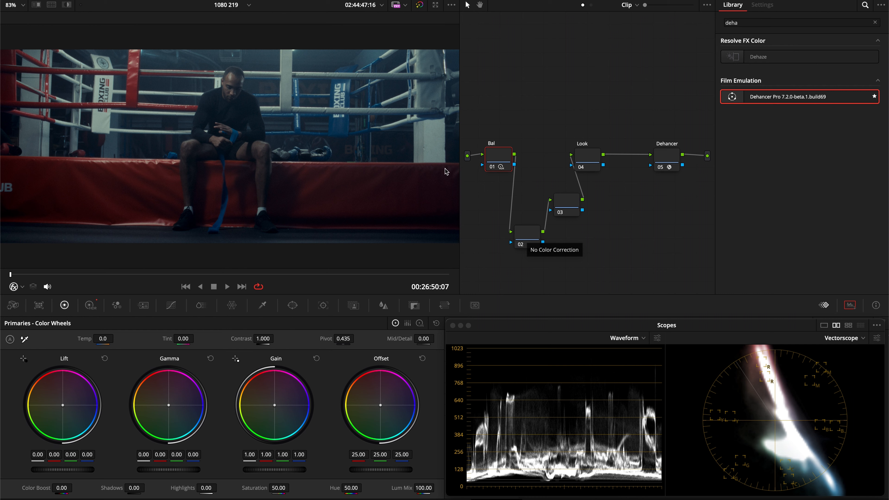
Step: Label the node directly after Bal as Skin and open its HSL Qualifier
{"action": "left_click", "coordinate": [523, 243]}
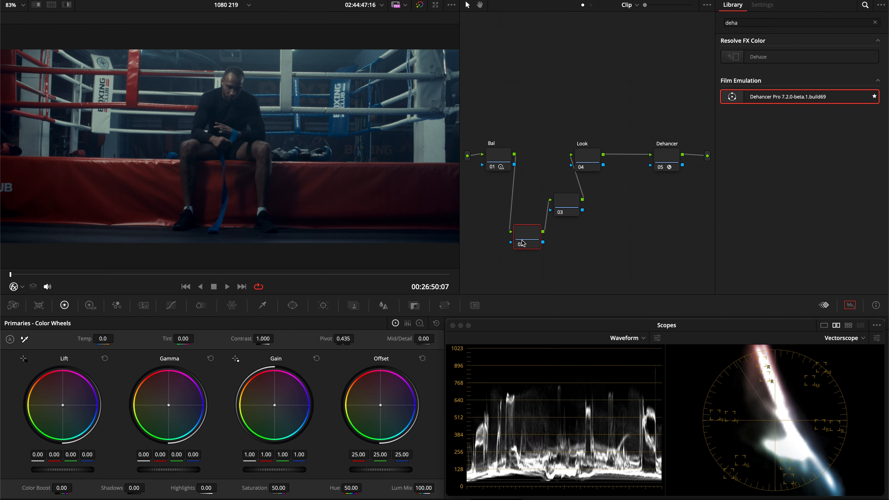
{"action": "key", "text": "Return"}
{"action": "left_click", "coordinate": [262, 305]}
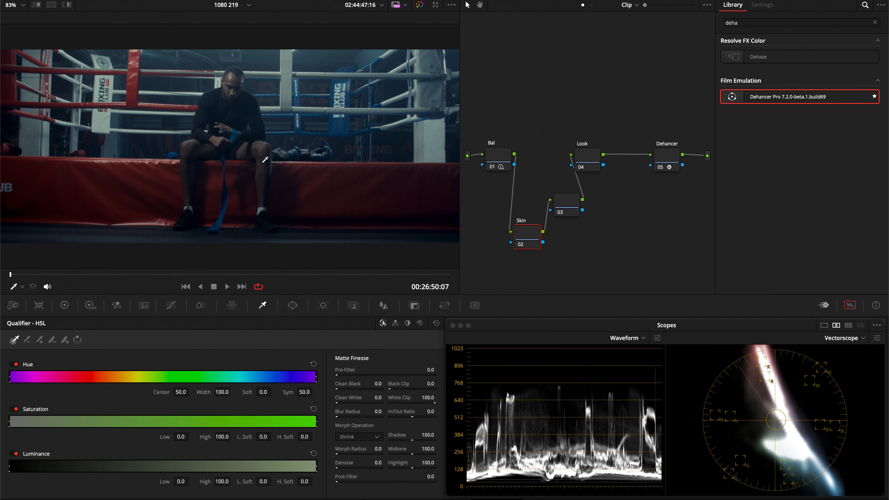
Step: Label node 03 for power windows and make room around it by moving the Look node toward Dehancer
{"action": "left_click", "coordinate": [574, 198]}
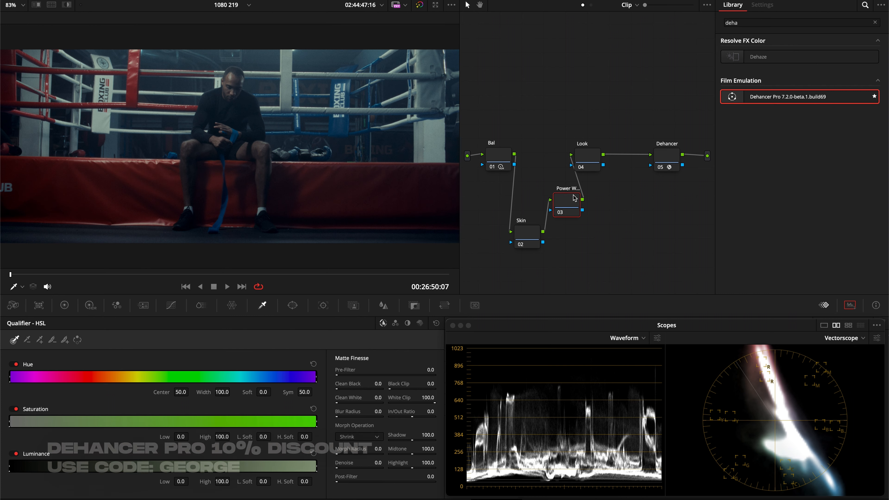
{"action": "scroll", "coordinate": [295, 129], "scroll_direction": "down", "scroll_amount": 2}
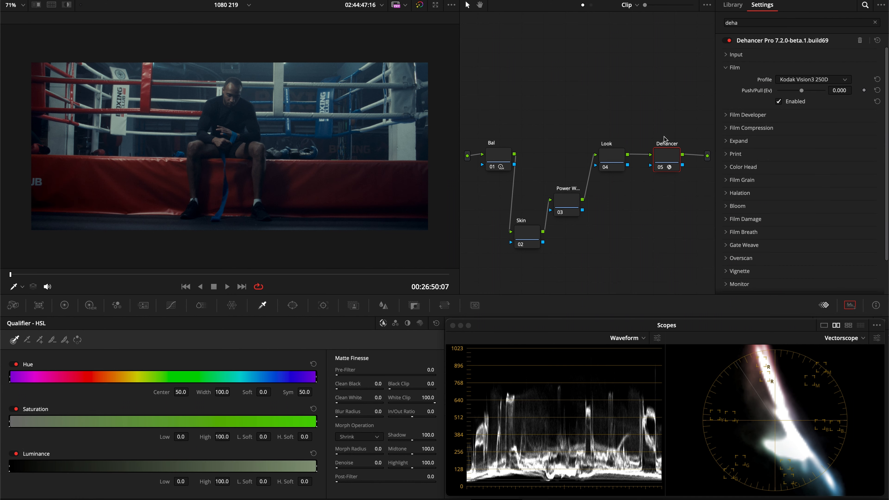
{"action": "left_click_drag", "start_coordinate": [574, 202], "coordinate": [575, 201]}
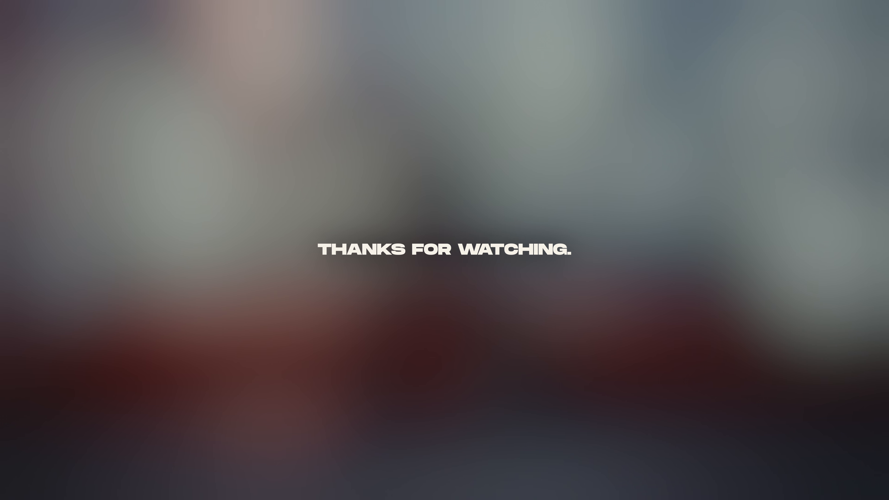